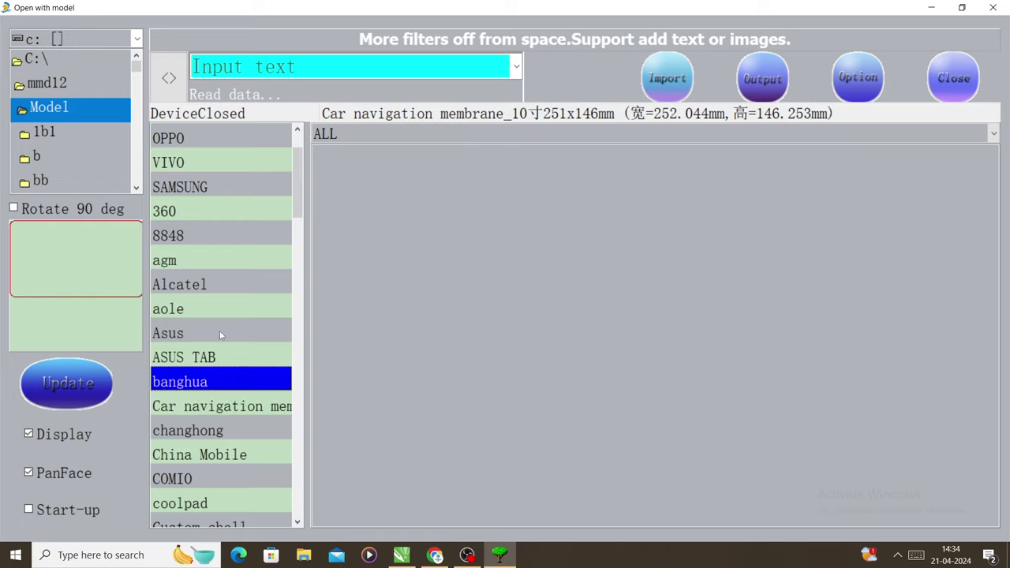
- Browse the model library's brands, previewing the Google nexus 4 outline and opening the coolpad list
scroll(217, 355, "down", 3)
left_click(217, 381)
left_click(217, 434)
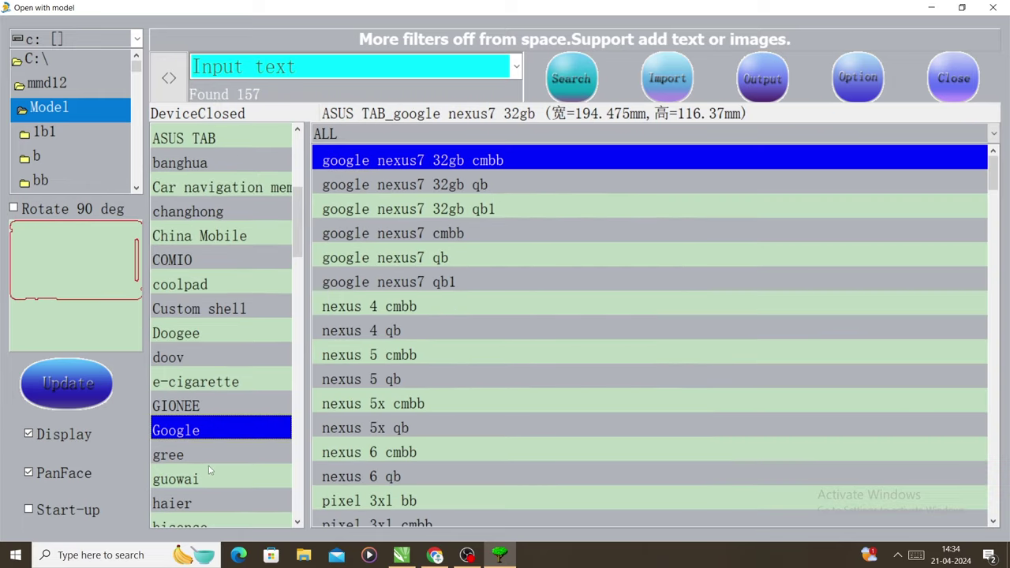
left_click(348, 305)
left_click(244, 286)
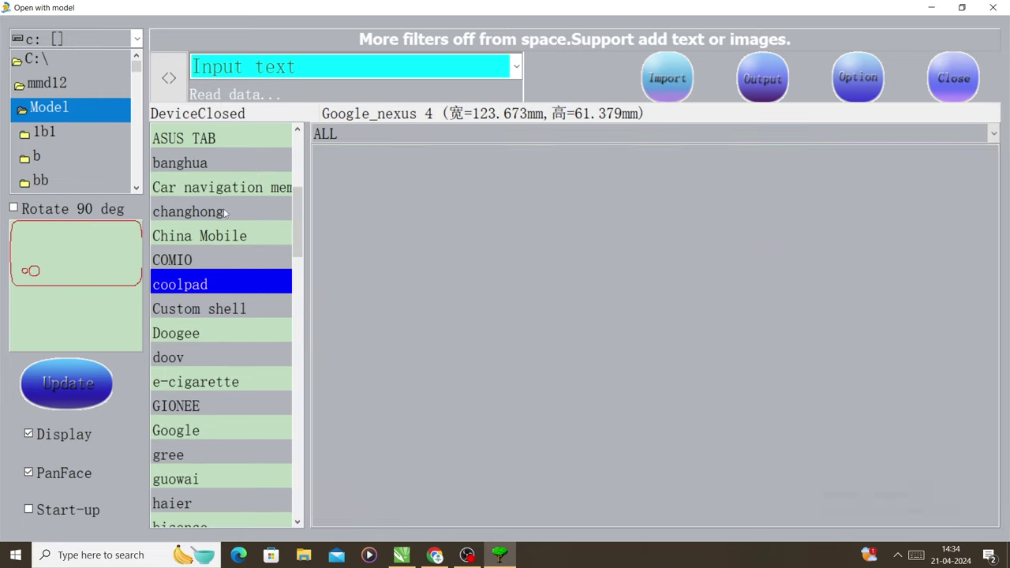
- Preview the changhong outlines c18t, C08 and C600 in the model library
left_click(244, 212)
left_click(397, 199)
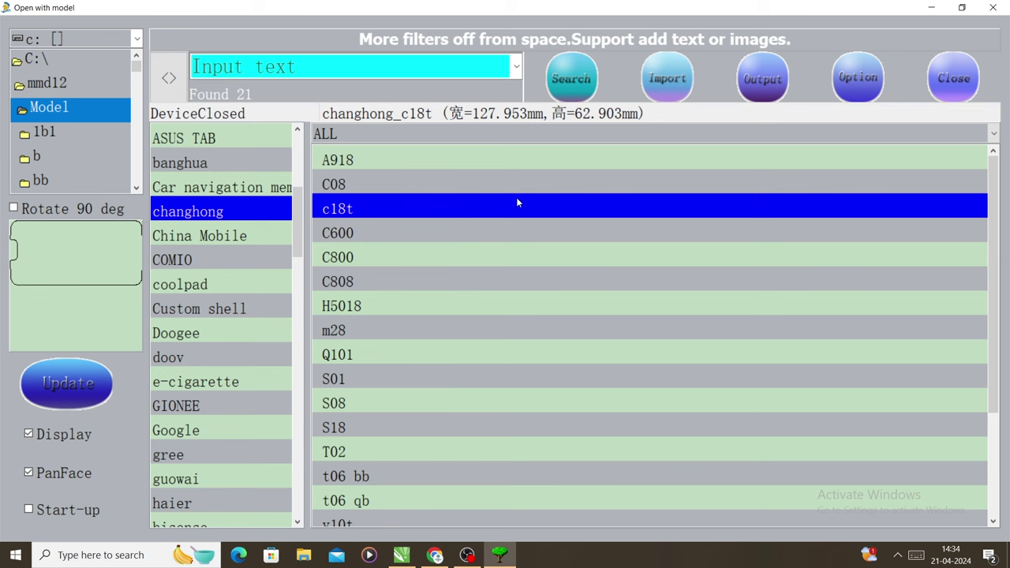
left_click(397, 184)
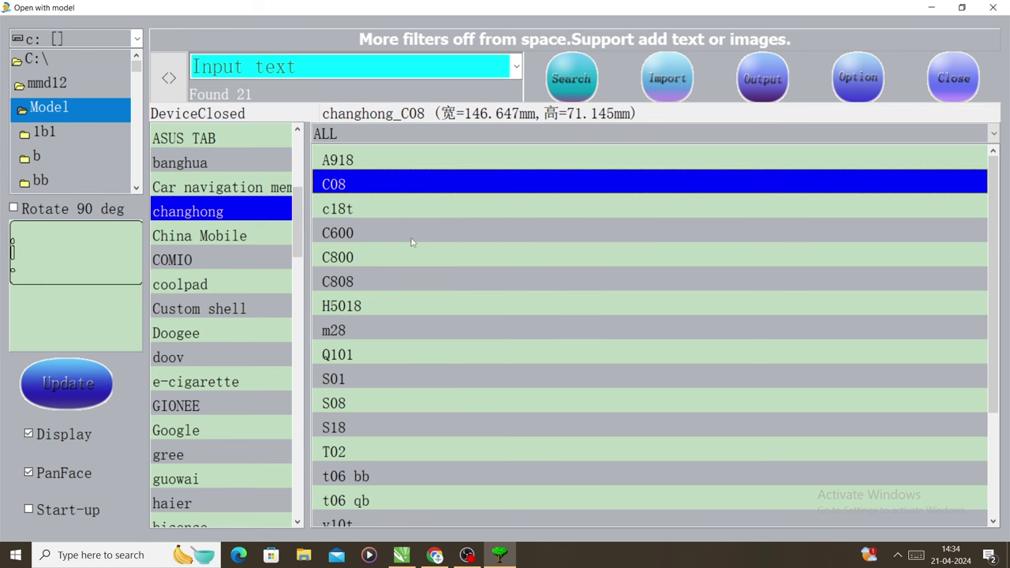
left_click(412, 235)
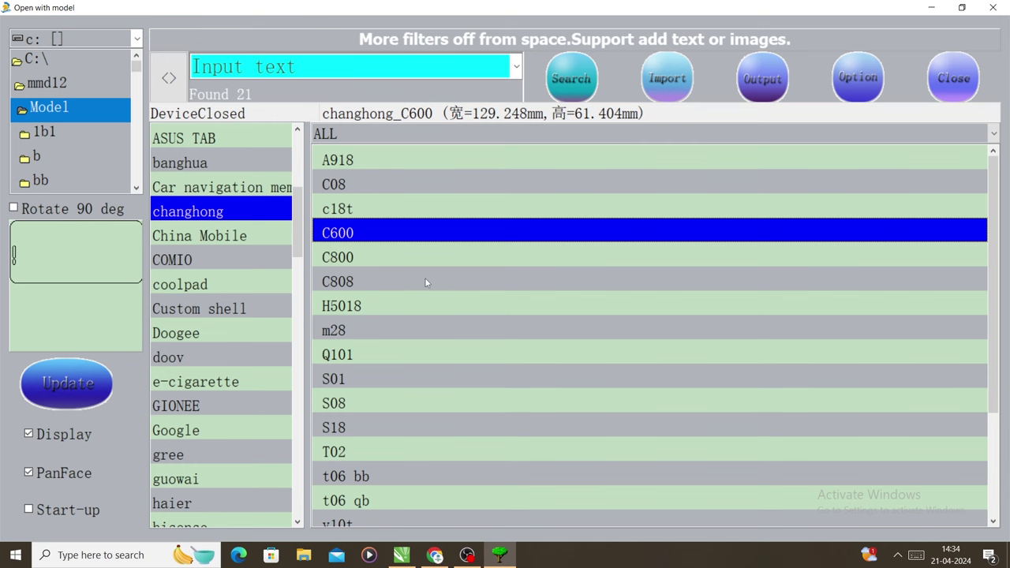
- Import the changhong c18t model outline onto the page
left_click(417, 204)
left_click(671, 85)
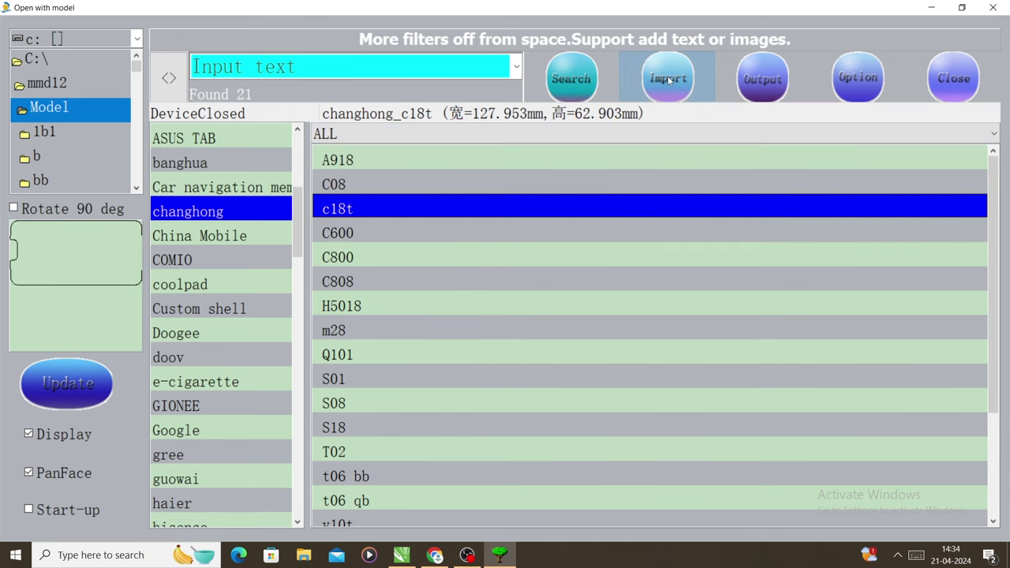
left_click(663, 180)
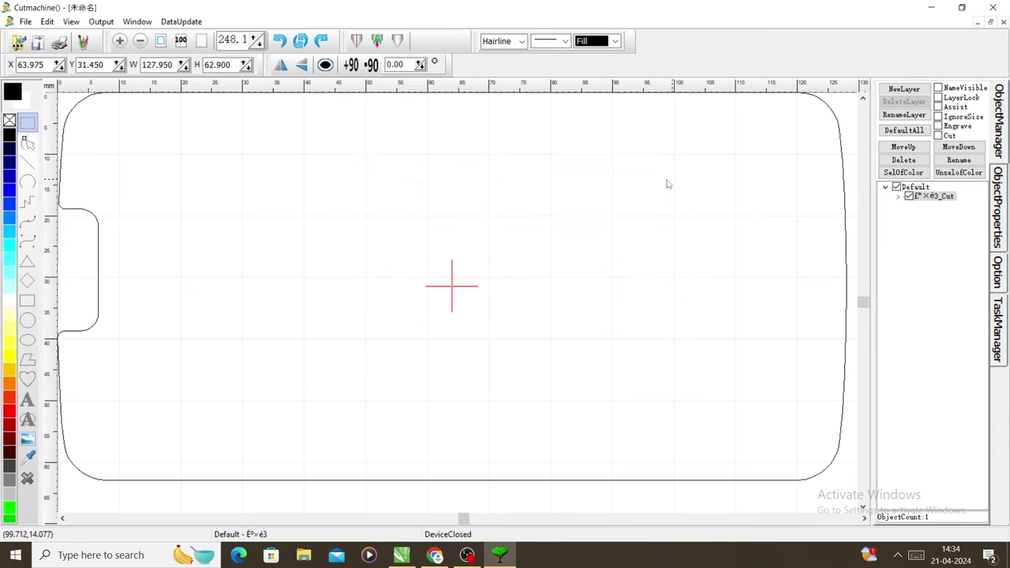
- Delete the imported phone outline from the page
key("Delete")
scroll(390, 206, "down", 4)
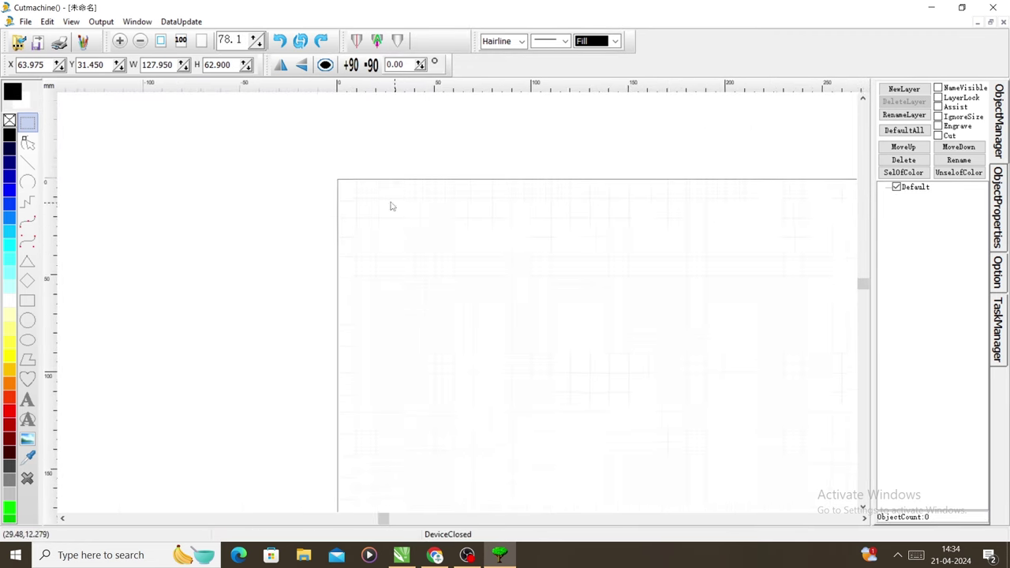
scroll(417, 266, "down", 2)
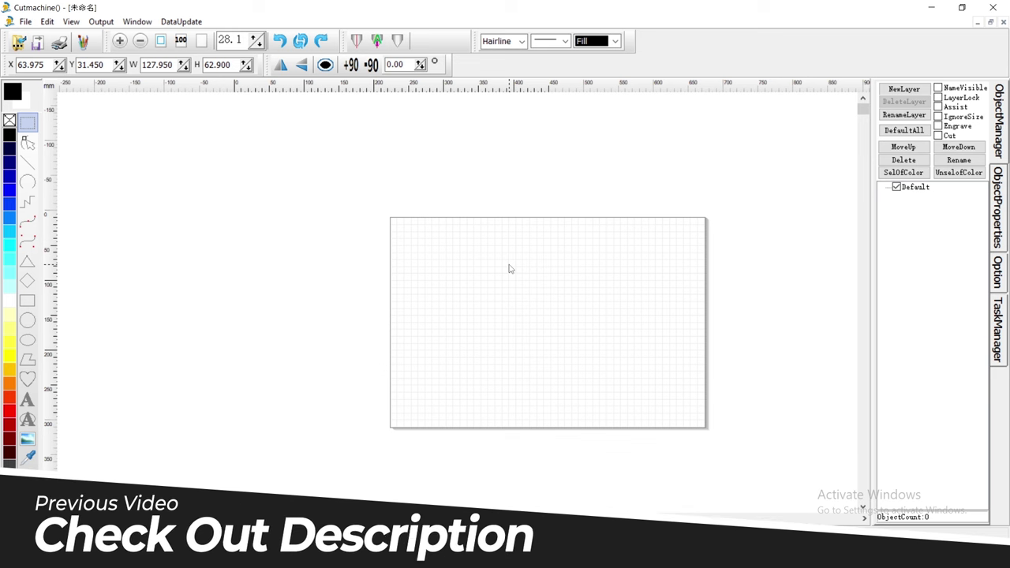
- Try to import technicalhublaserdesigns012444 (37) from the cdr file Latest Night Lamp folder, using the All File (*.*) filter
key("ctrl+i")
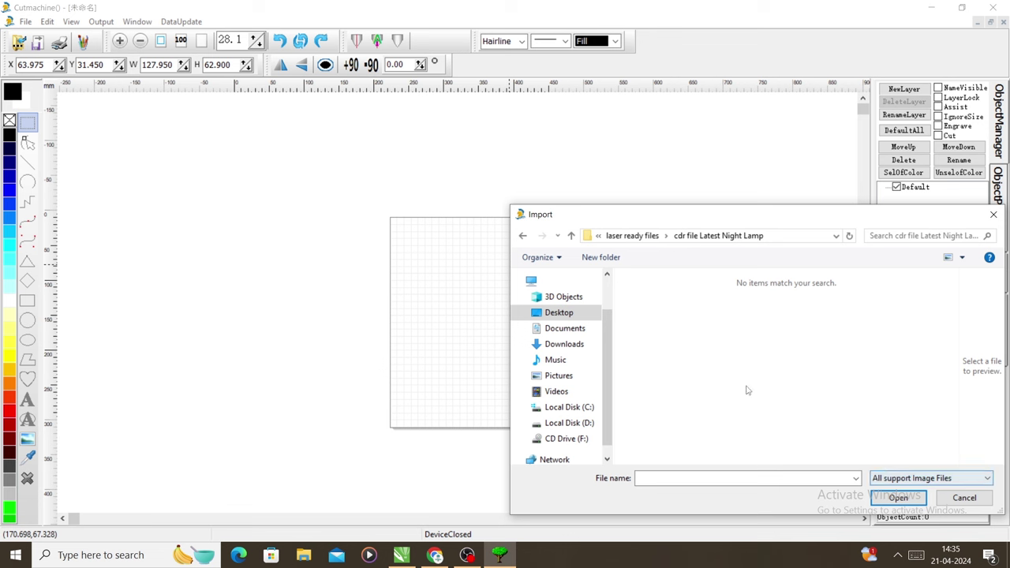
left_click(932, 479)
left_click(931, 467)
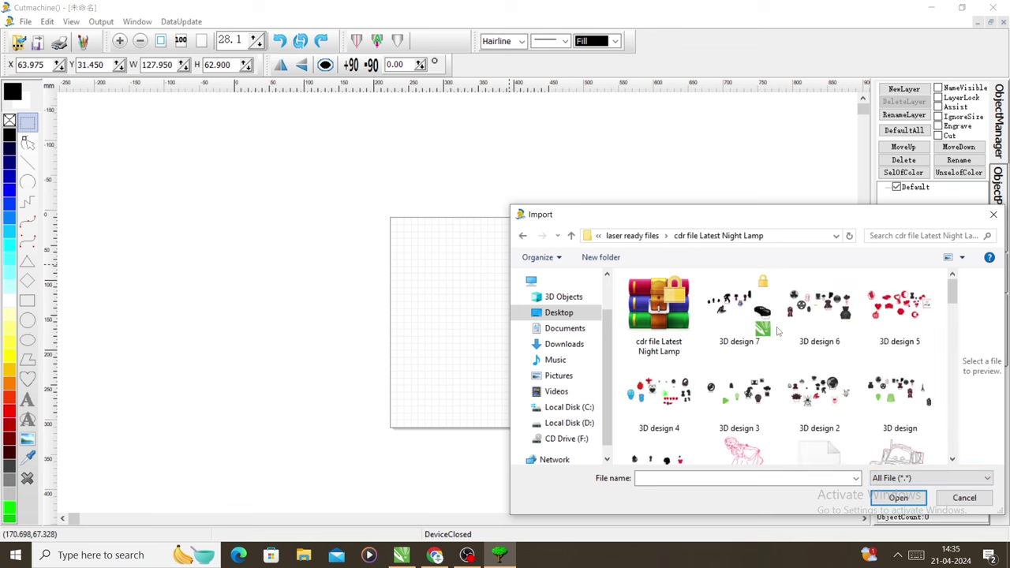
scroll(815, 365, "down", 2)
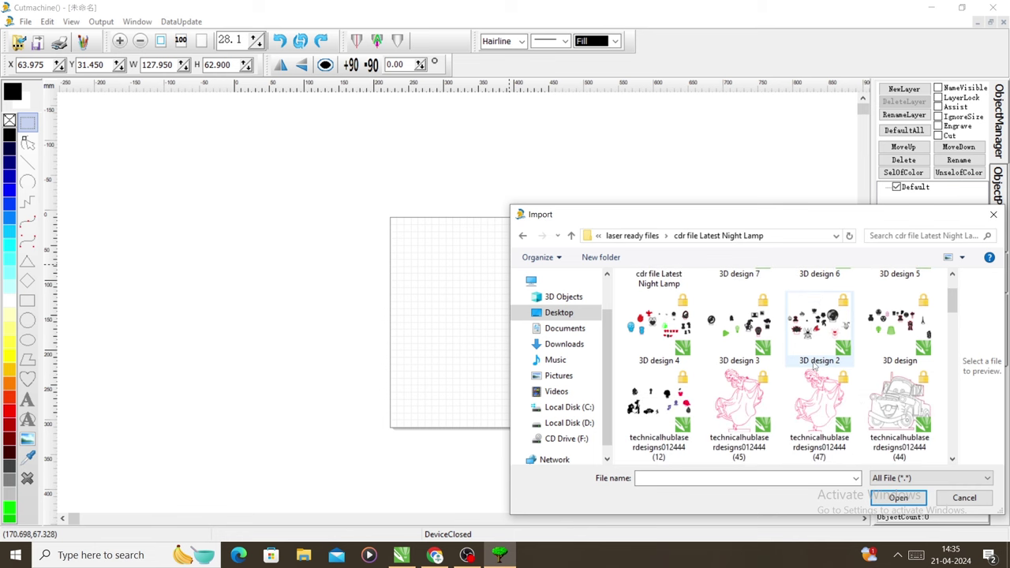
scroll(787, 352, "down", 1)
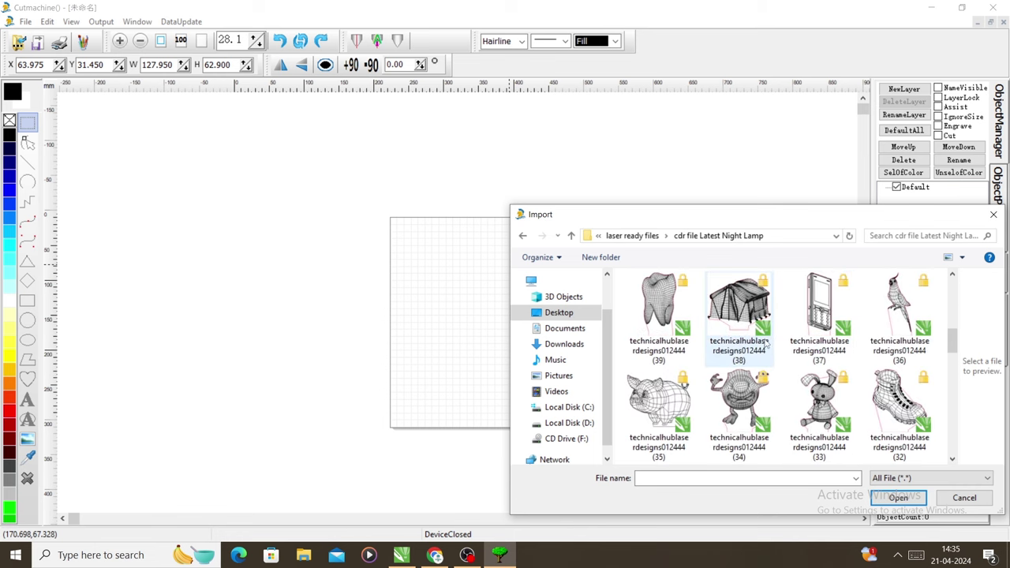
left_click(819, 315)
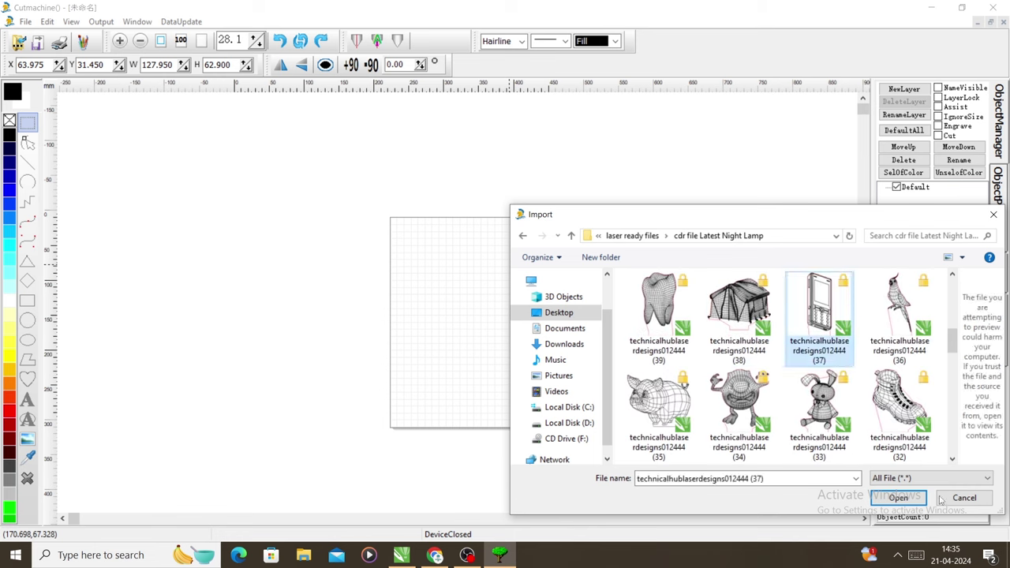
left_click(908, 498)
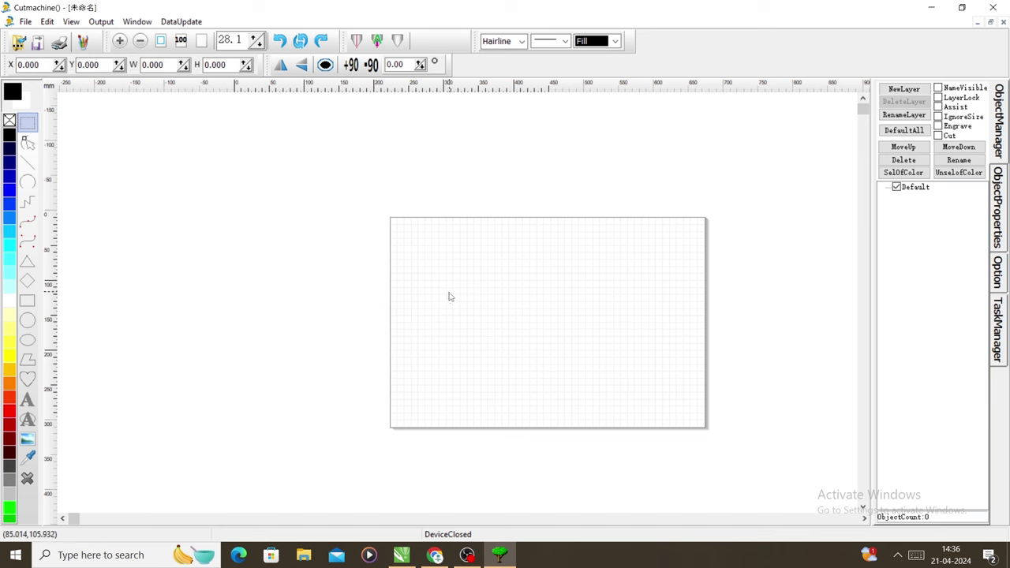
- Examine the file formats supported for import, trying the All support Image Files and All File (*.*) filters, and cancel the import
key("ctrl+i")
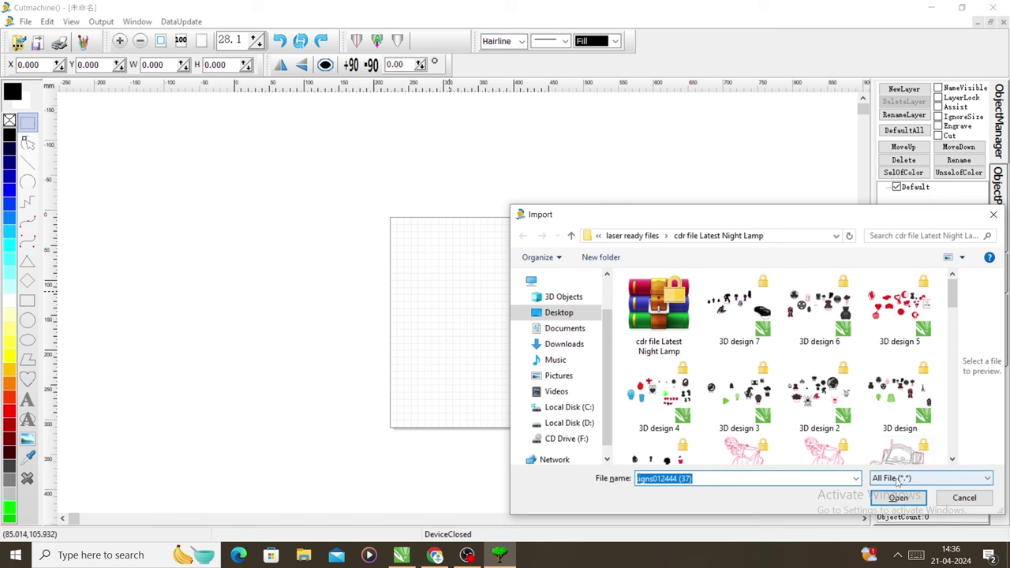
left_click(897, 483)
left_click(892, 346)
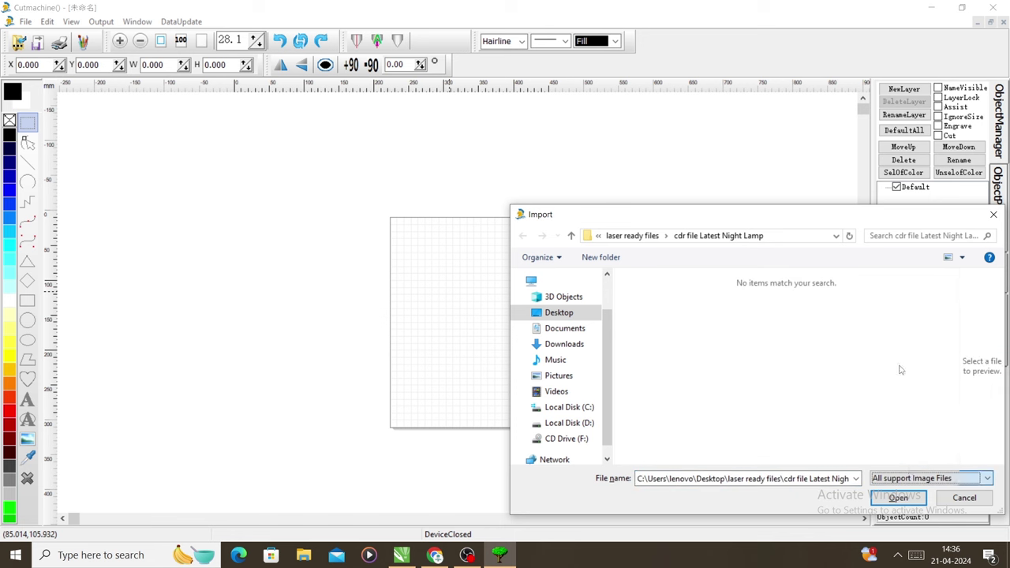
left_click(916, 478)
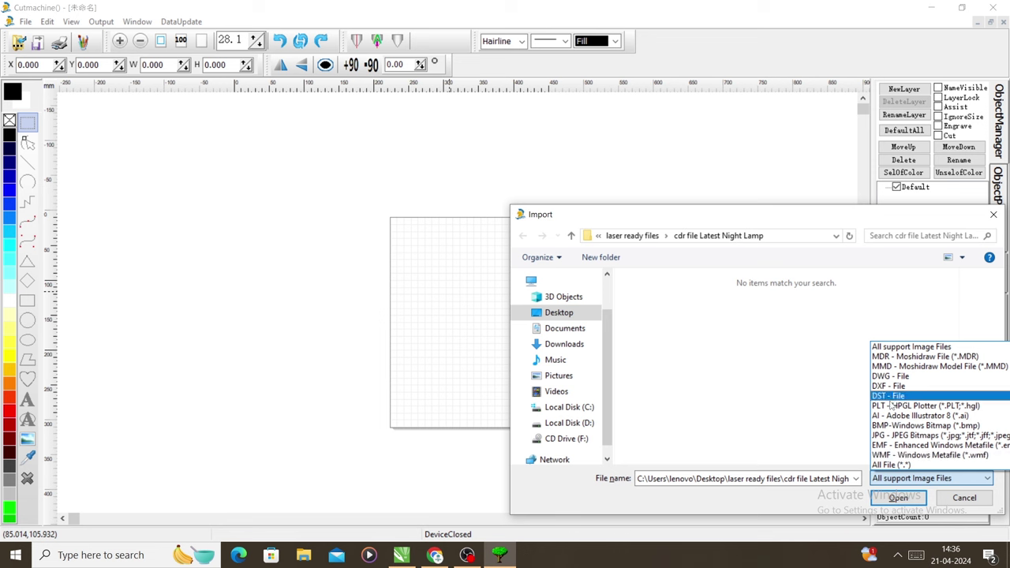
left_click(896, 466)
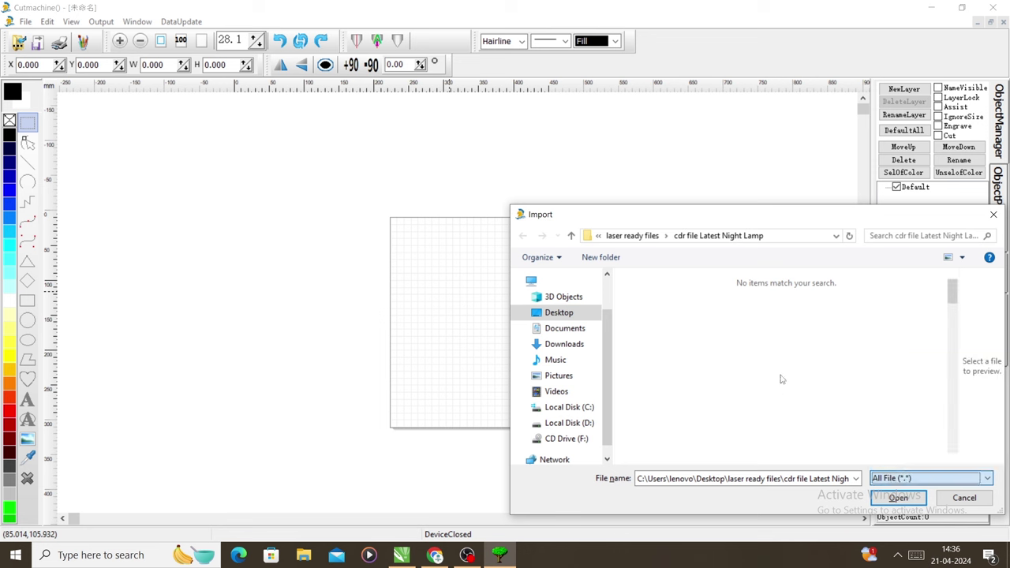
left_click(964, 498)
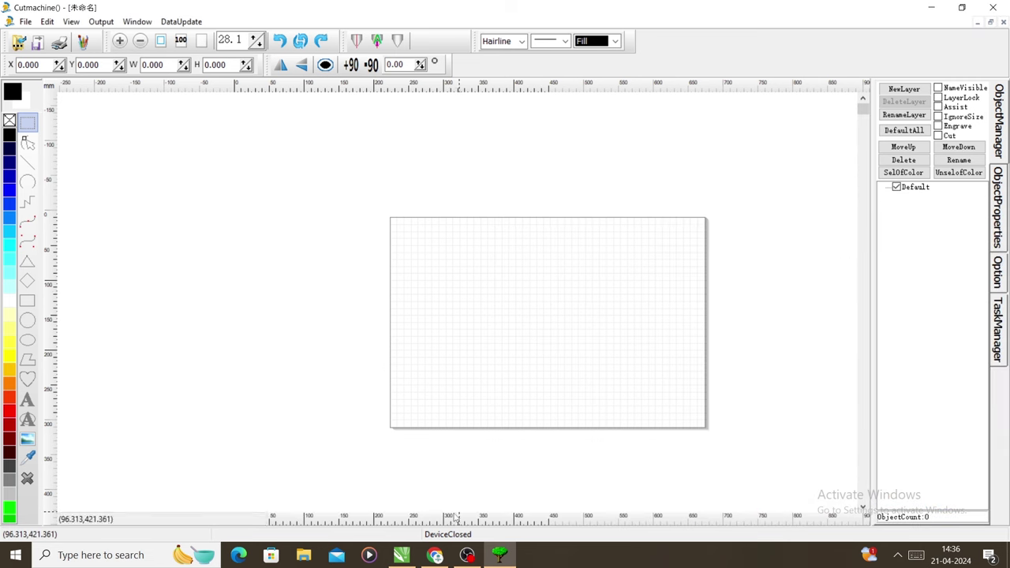
- Switch to the Untitled-1 drawing in CorelDRAW and move the compass design set up and right, clear of the page
mouse_move(402, 555)
left_click(402, 498)
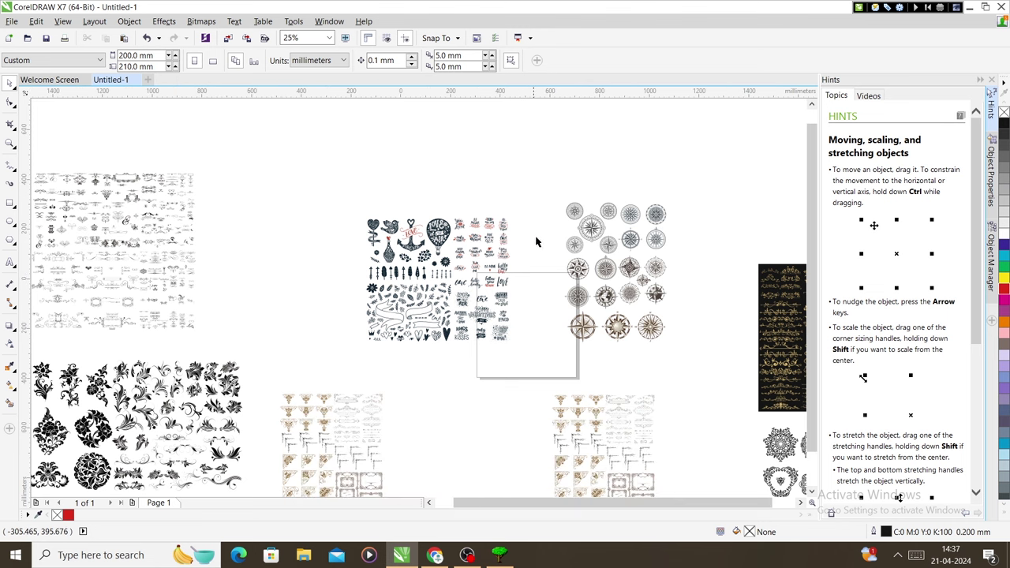
scroll(536, 240, "down", 2)
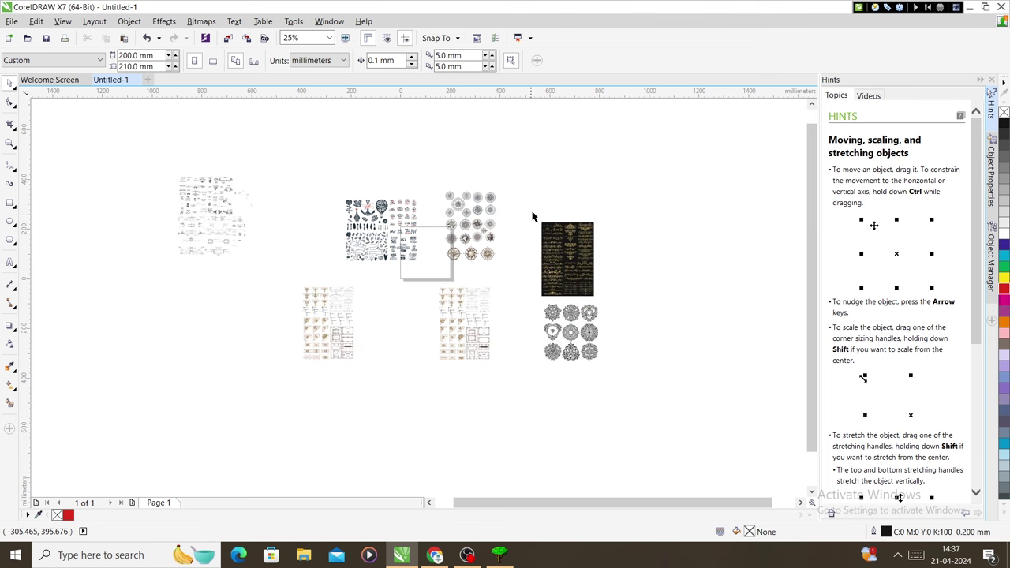
scroll(526, 209, "up", 2)
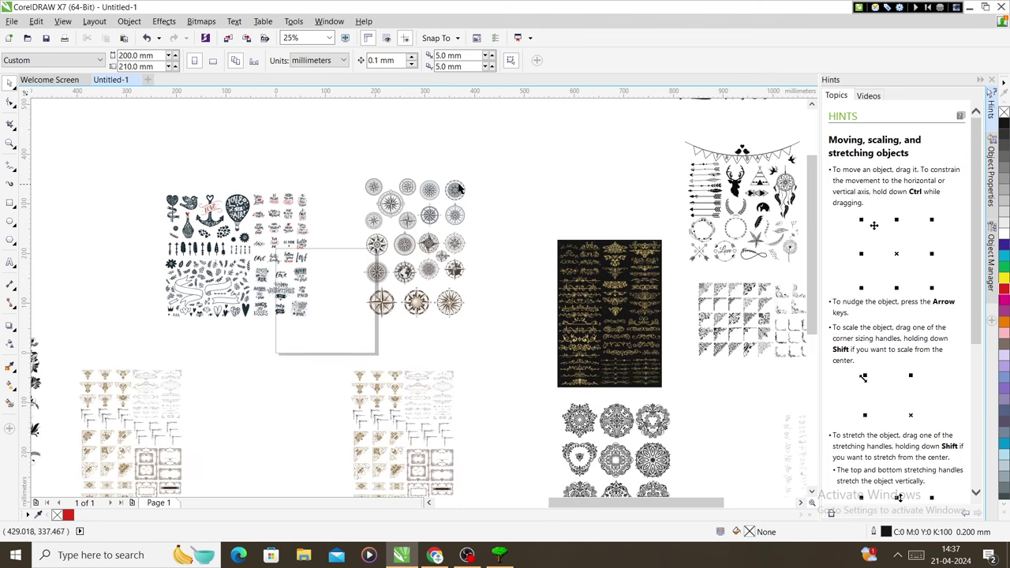
left_click(465, 296)
left_click_drag(484, 306, 484, 325)
left_click(427, 243)
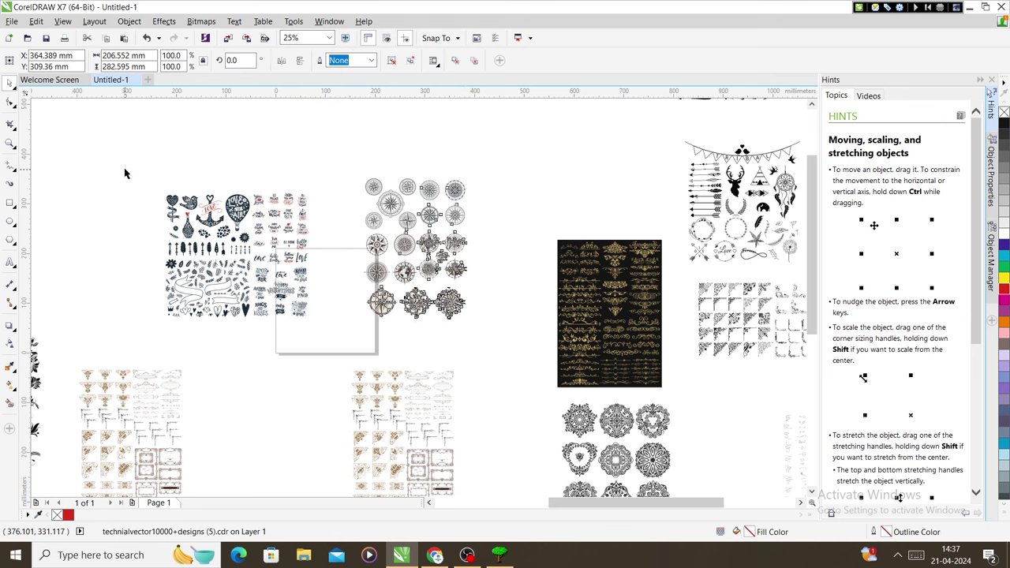
- Move the love-themed design set up and left so it sits clear of the page, and deselect it
left_click_drag(124, 172, 324, 338)
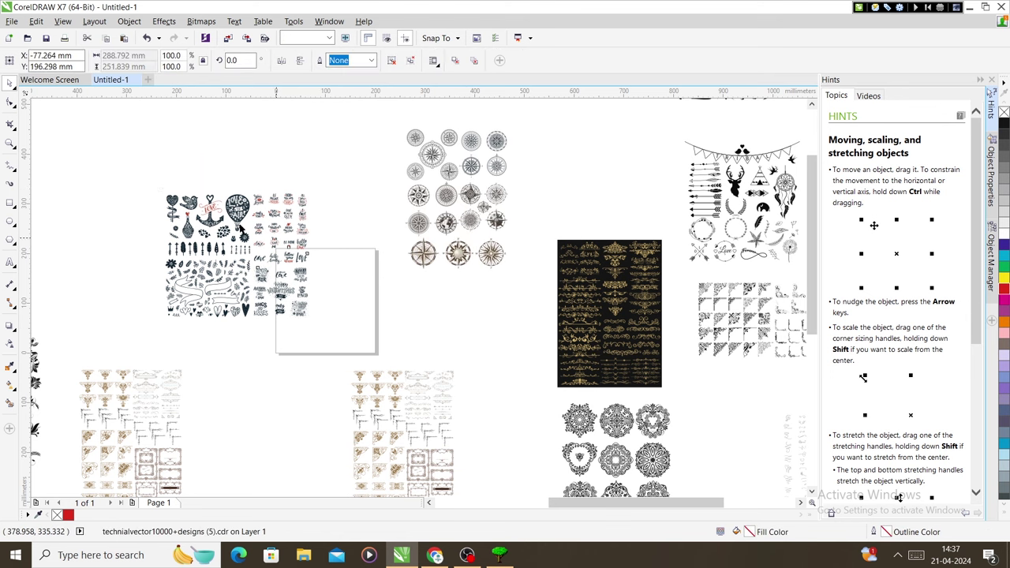
left_click_drag(240, 227, 126, 178)
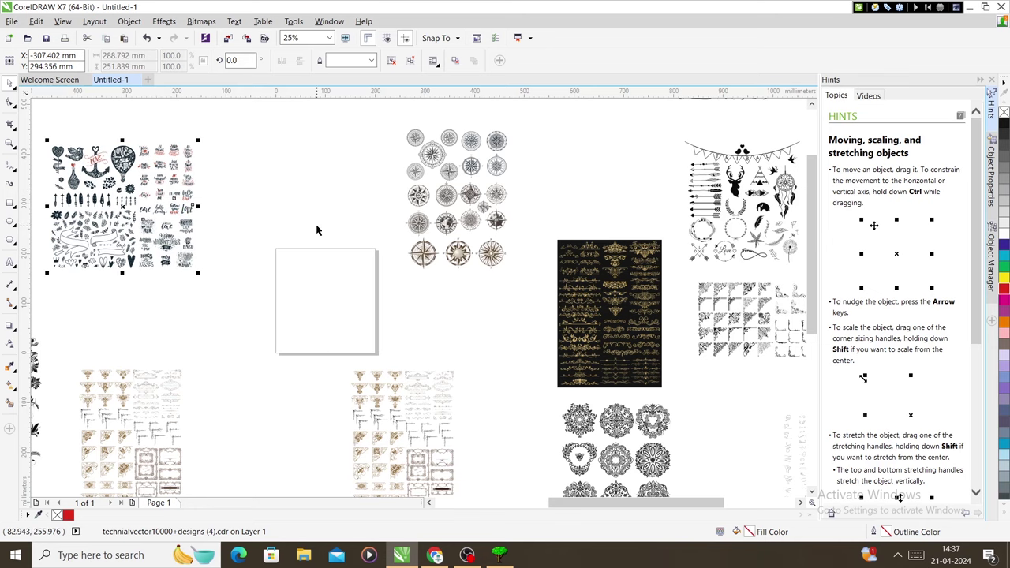
left_click(203, 238)
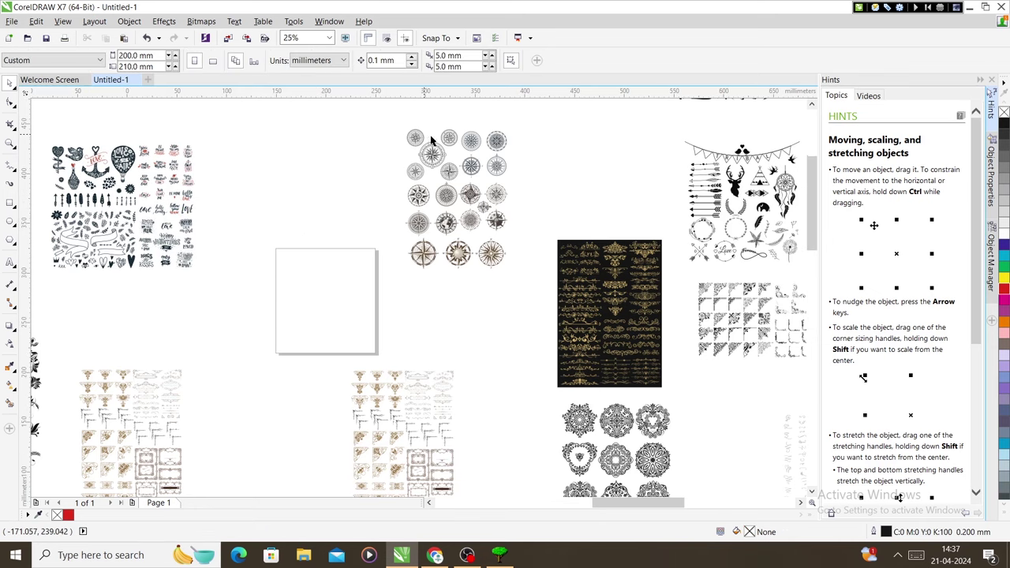
- Examine the compass designs and the love lettering designs up close, including "All you need is love"
scroll(424, 138, "up", 2)
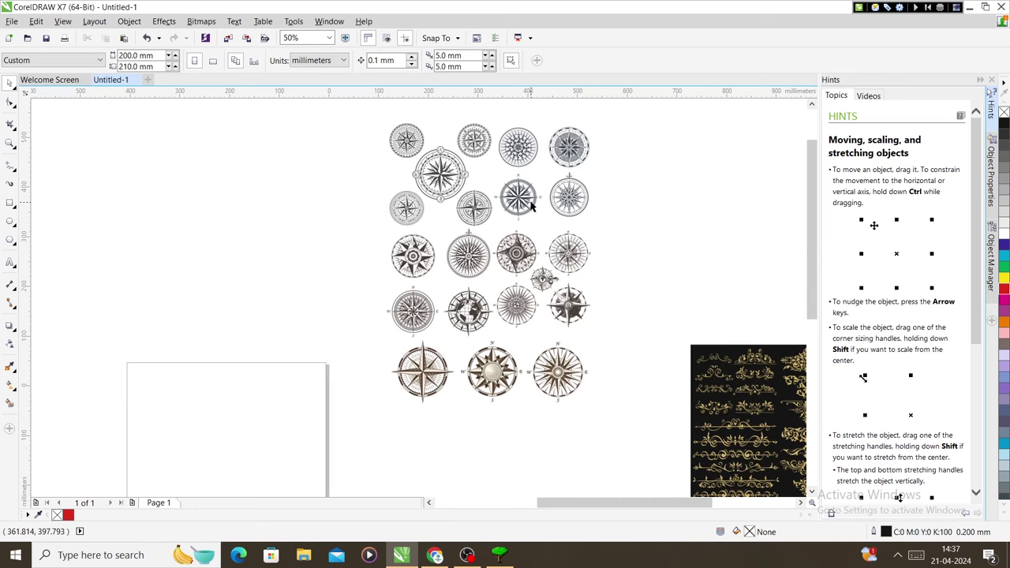
scroll(528, 207, "down", 2)
scroll(271, 191, "down", 1)
scroll(221, 183, "up", 3)
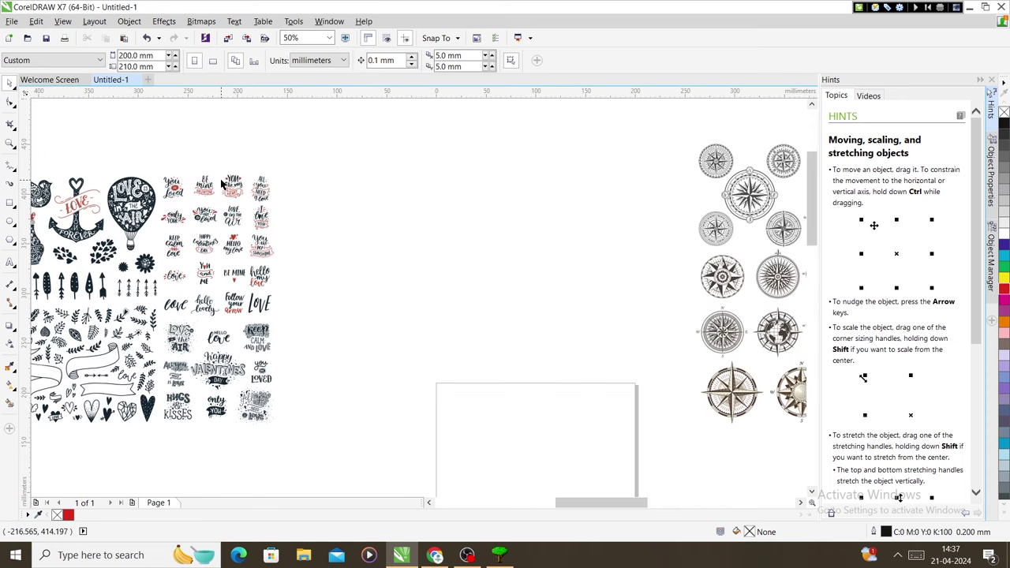
scroll(278, 181, "up", 4)
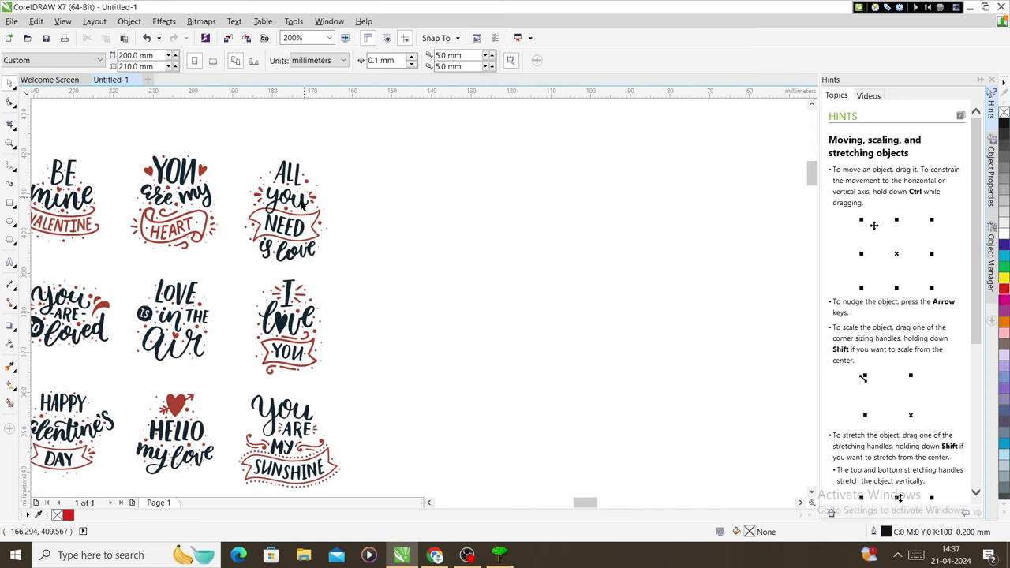
scroll(270, 203, "up", 2)
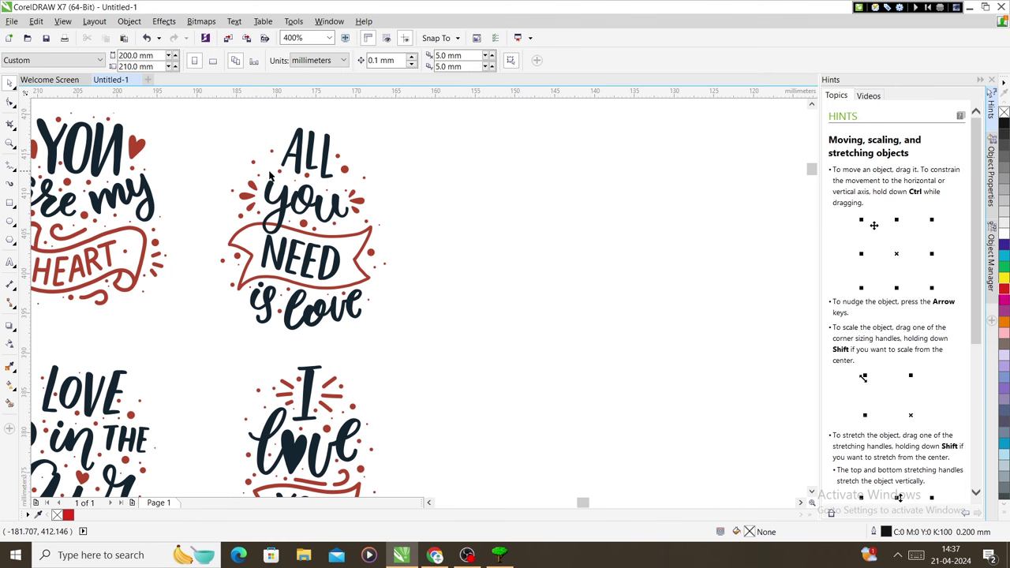
scroll(292, 237, "down", 2)
left_click(292, 237)
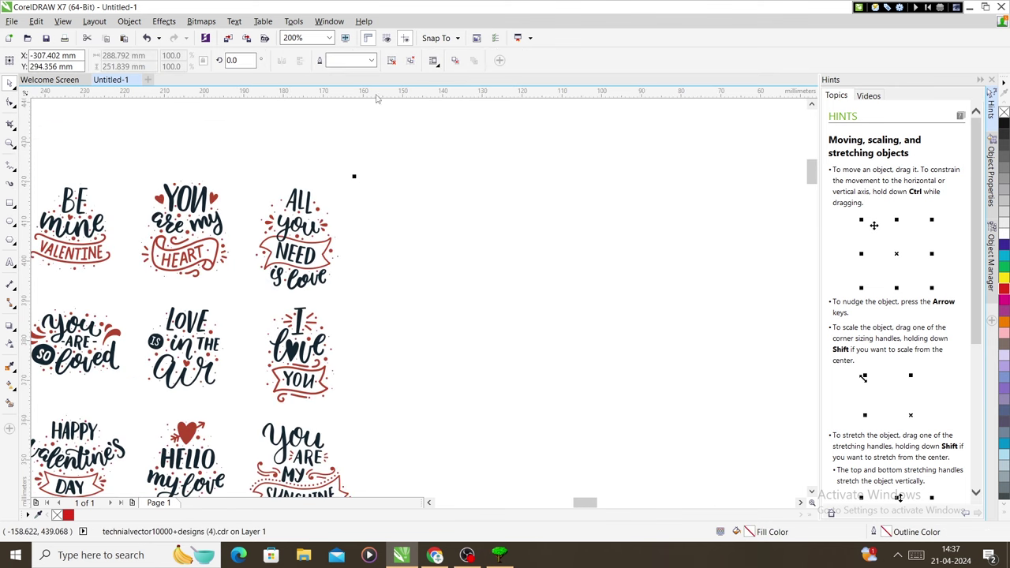
left_click(410, 205)
scroll(415, 208, "down", 2)
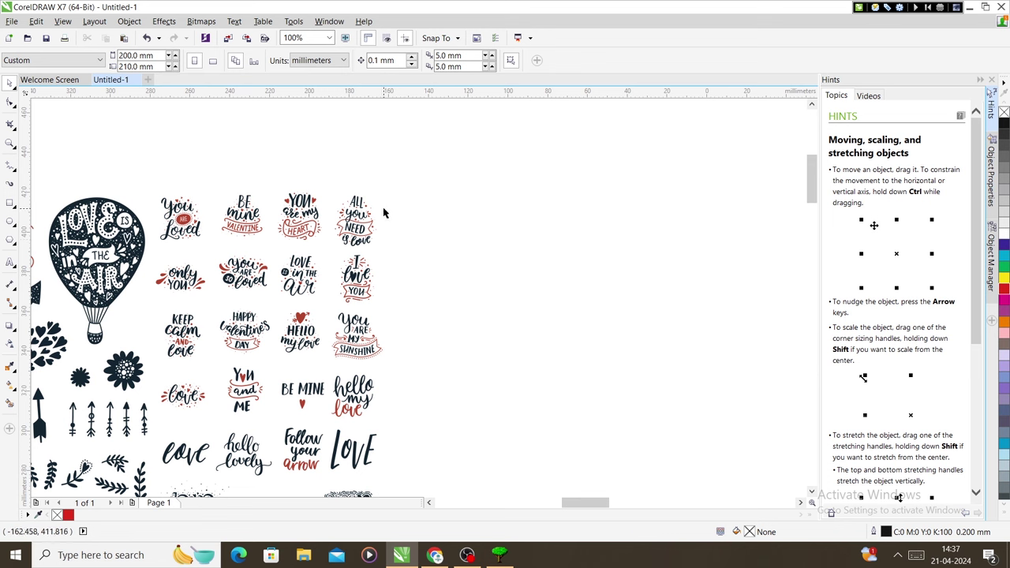
- Ungroup the love-themed design set that contains the "All you need is love" lettering
left_click_drag(332, 189, 383, 253)
left_click(352, 225)
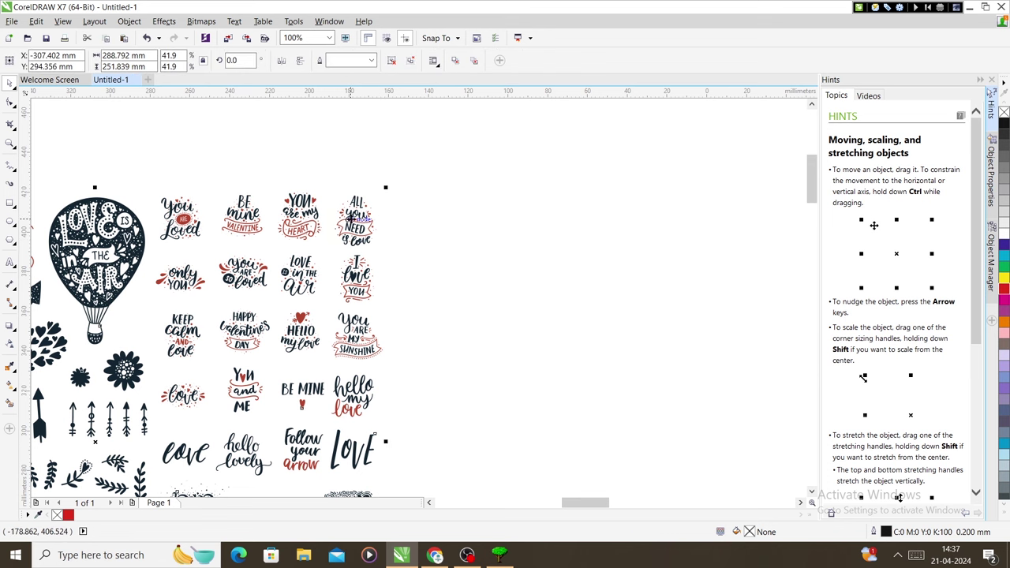
left_click(393, 66)
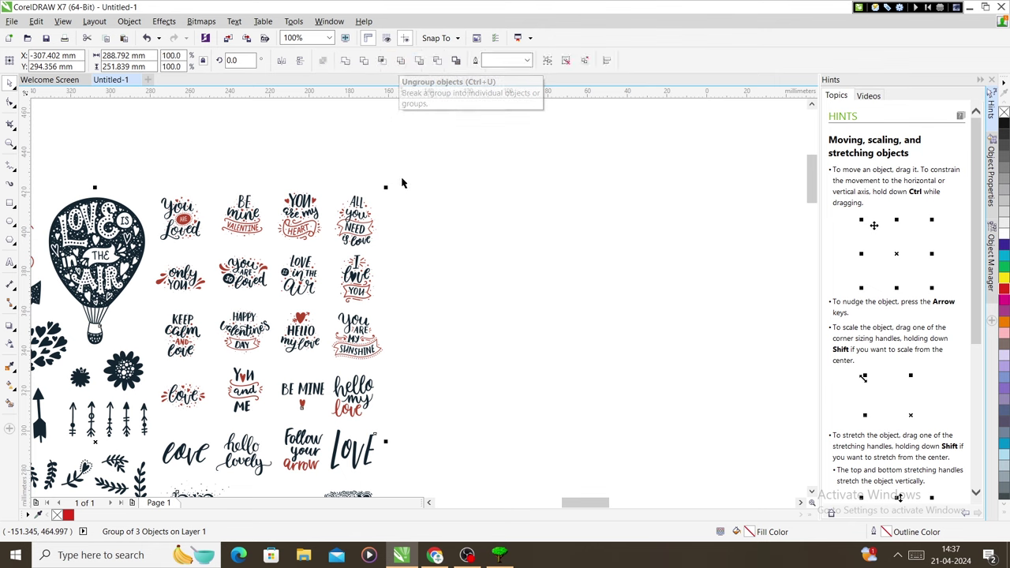
- Ungroup the block of red-and-black lettering designs beside the hot-air balloon into individual objects and deselect them
left_click(371, 213)
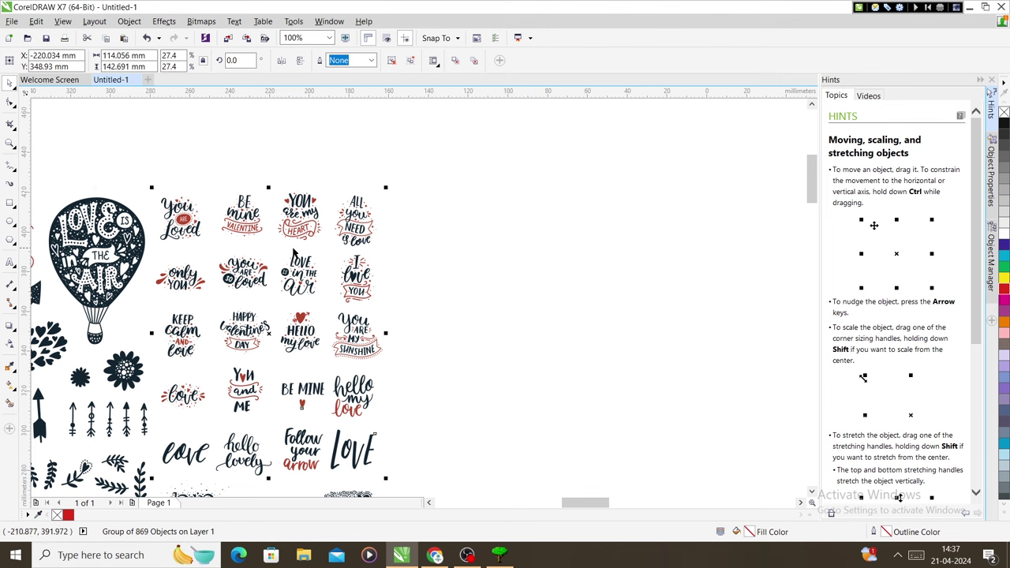
scroll(301, 255, "down", 2)
key("Escape")
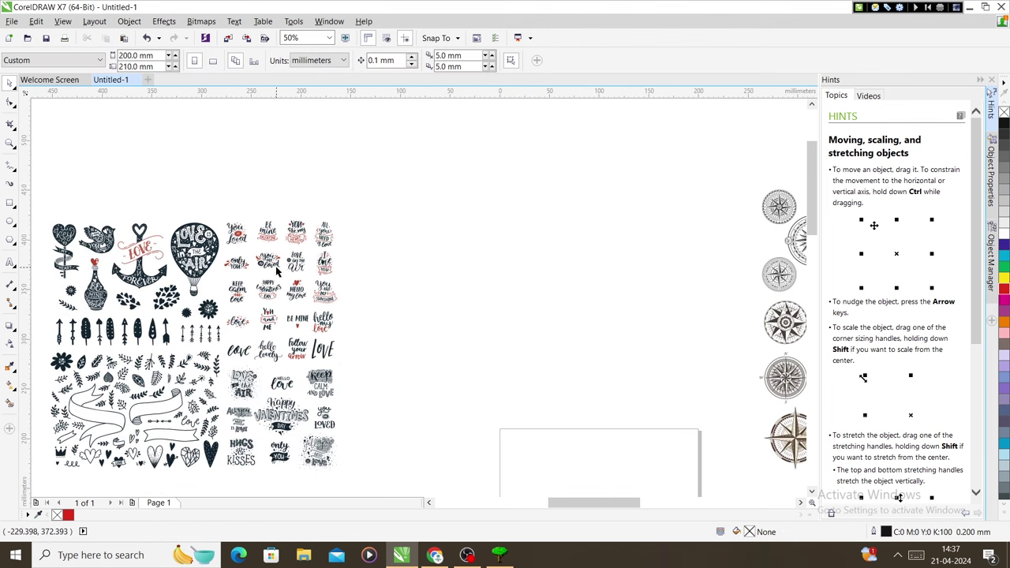
left_click(303, 230)
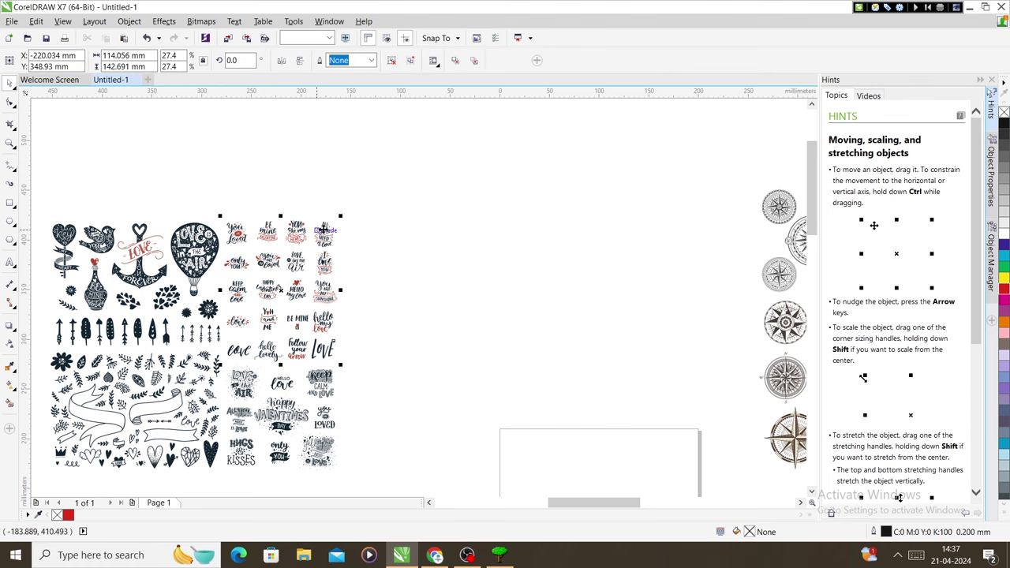
left_click(391, 61)
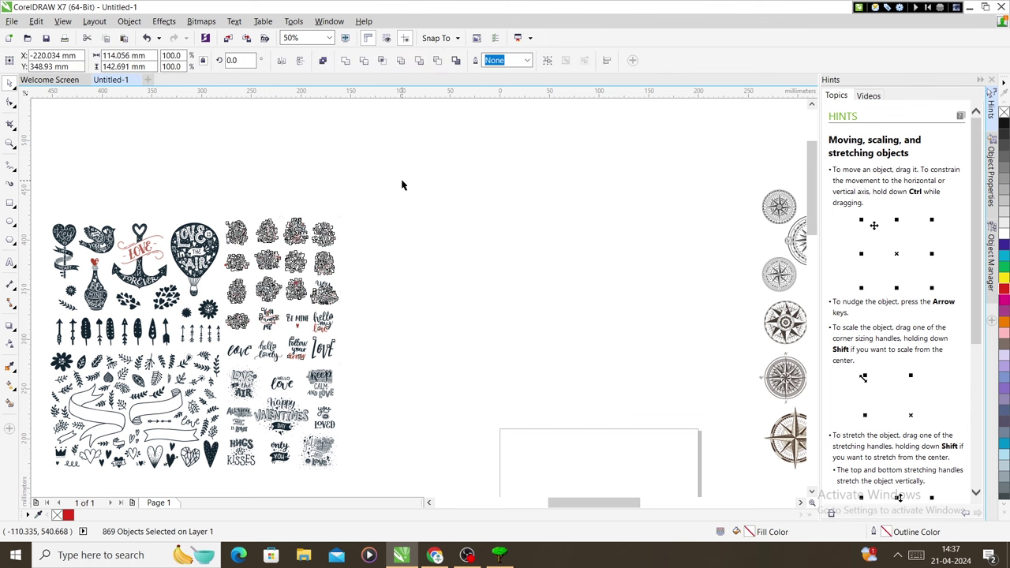
key("Escape")
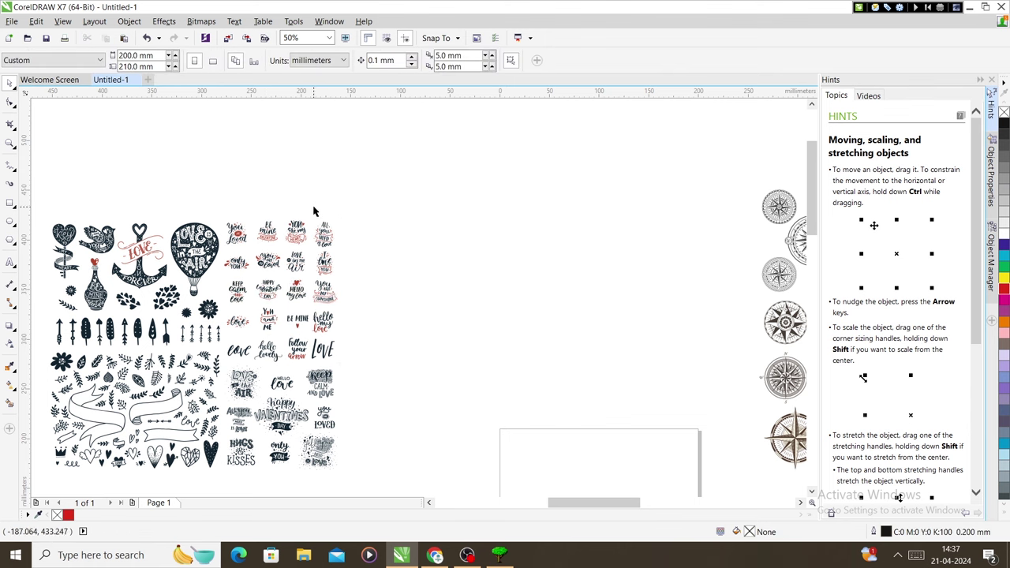
- Move all pieces of the "All you need is love" lettering onto the page's upper-left area, centred at about X 34 mm, Y 189 mm
left_click_drag(312, 206, 446, 270)
left_click_drag(494, 327, 548, 466)
scroll(548, 466, "up", 2)
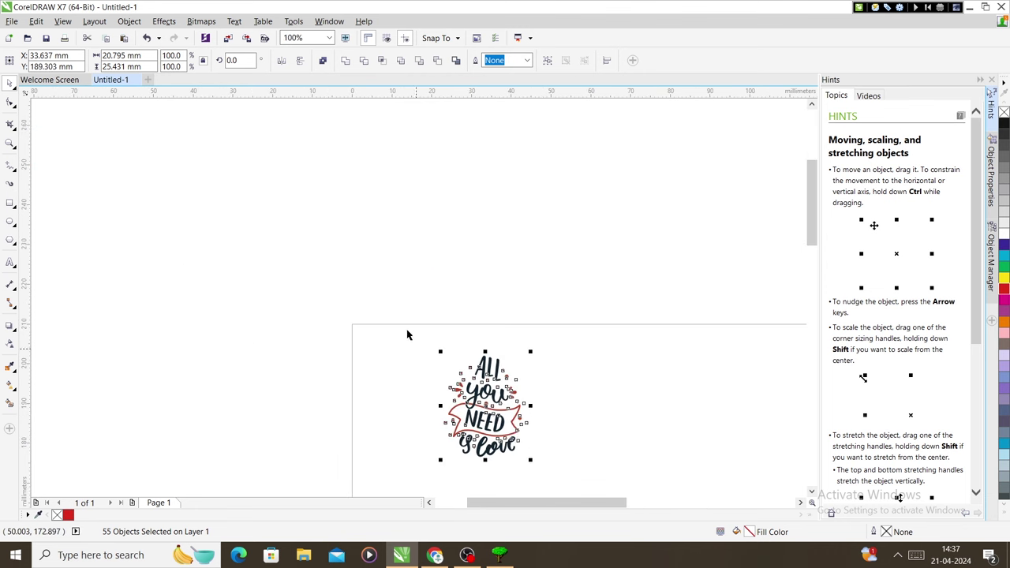
- Combine all pieces of the "All you need is love" lettering on the page into a single curve and deselect it
scroll(411, 335, "up", 1)
left_click(417, 334)
key("ctrl+a")
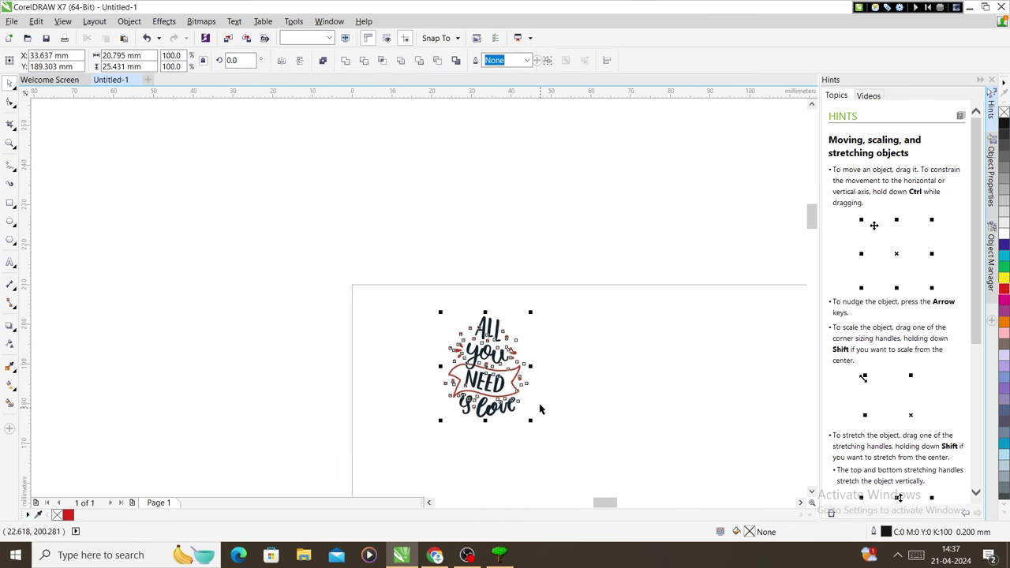
left_click(345, 61)
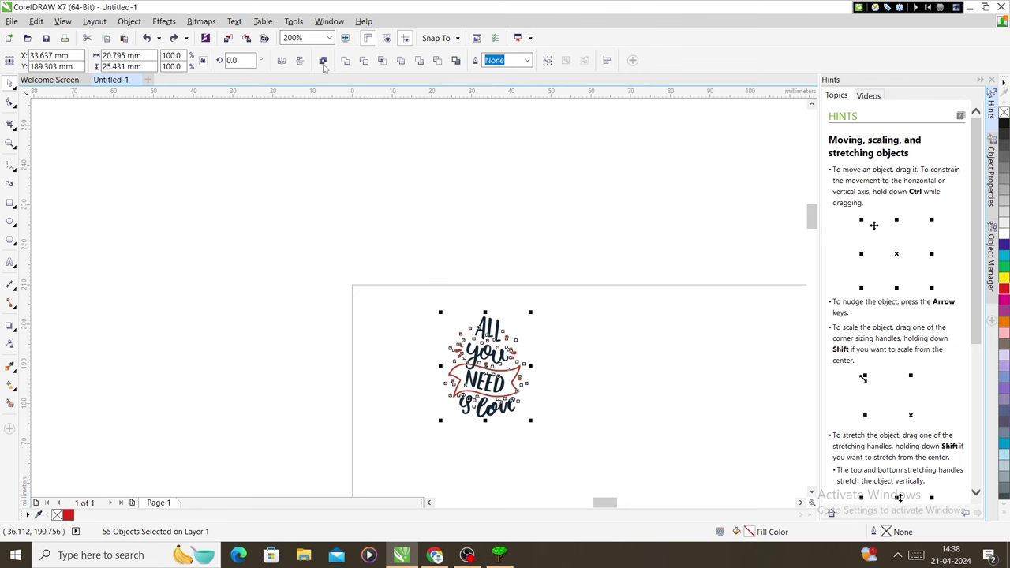
scroll(472, 381, "up", 3)
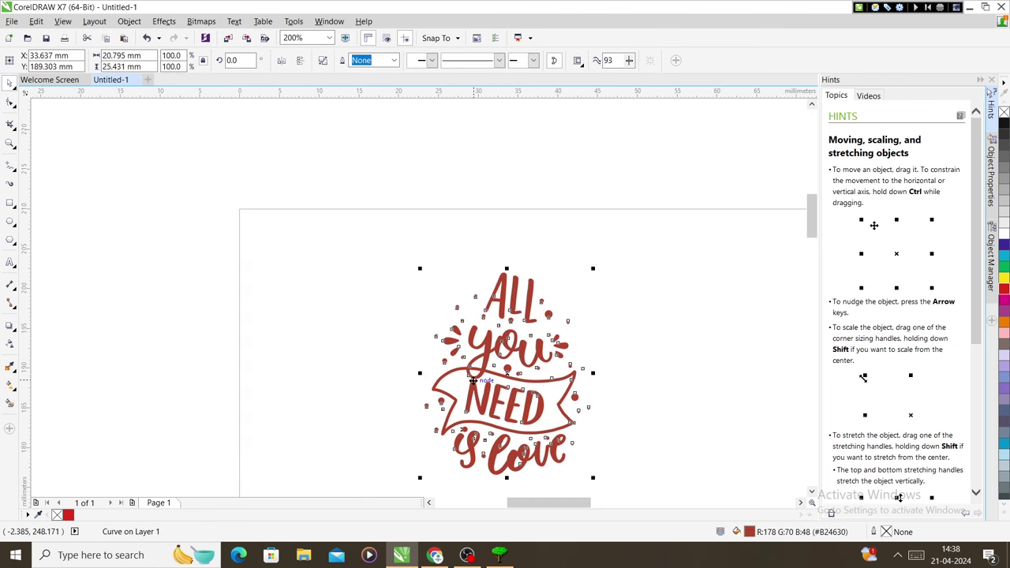
key("Escape")
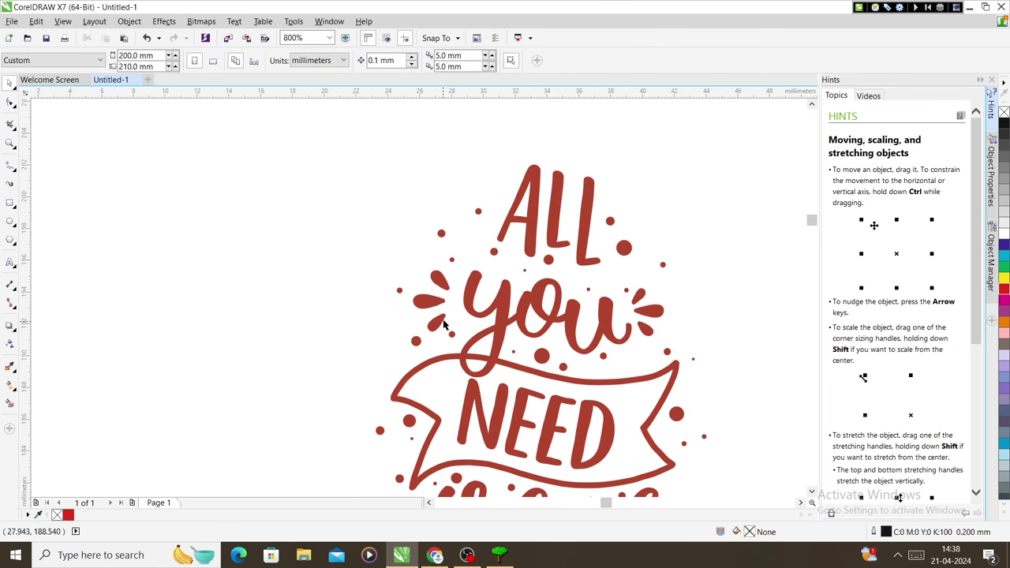
- Fill the combined "All you need is love" lettering with black and deselect it
scroll(507, 355, "down", 2)
left_click(476, 311)
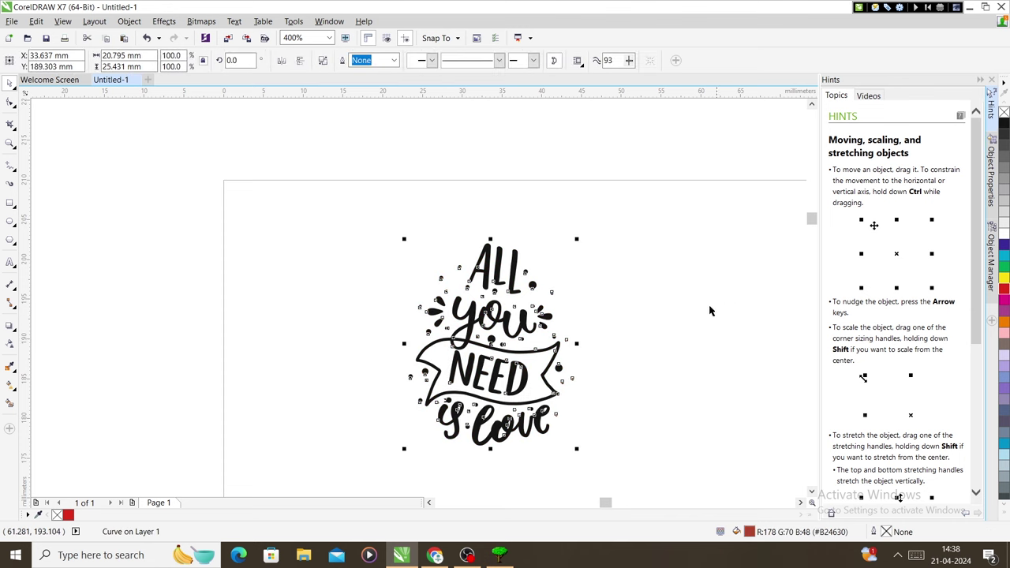
key("Escape")
scroll(460, 326, "down", 2)
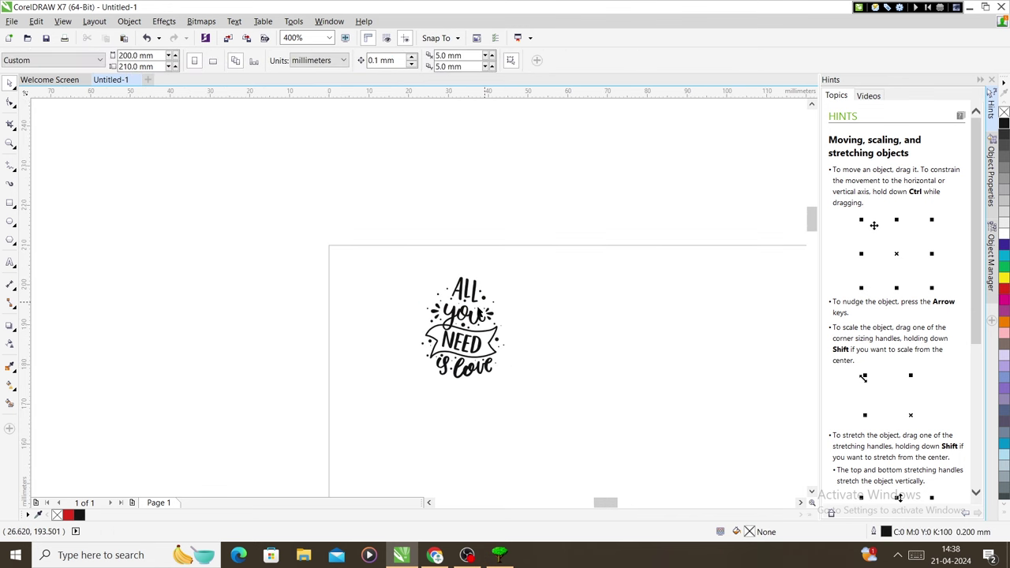
- Try the lettering as a red hairline outline without fill, and return it to a solid black fill without outline
left_click(510, 375)
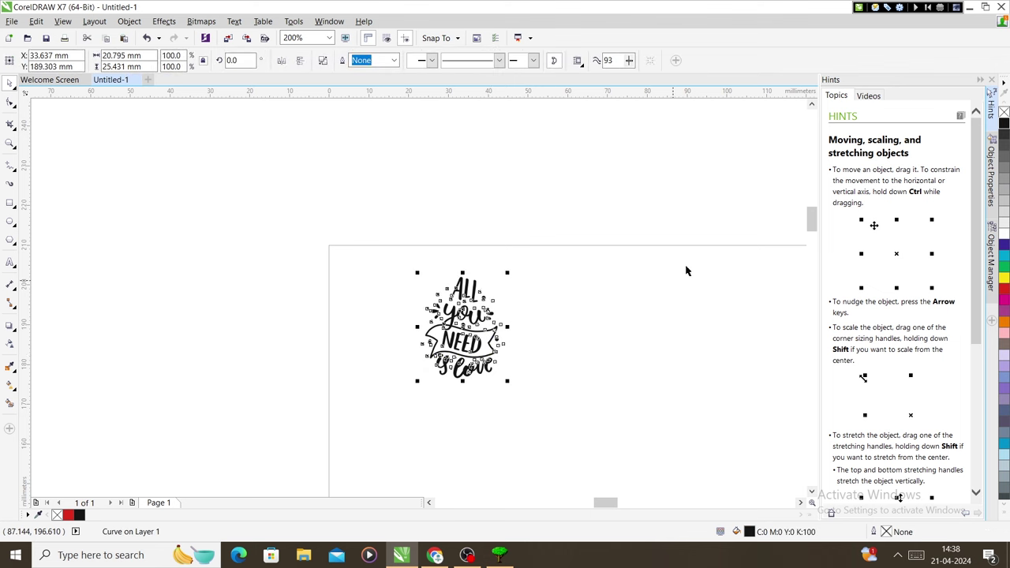
right_click(1005, 122)
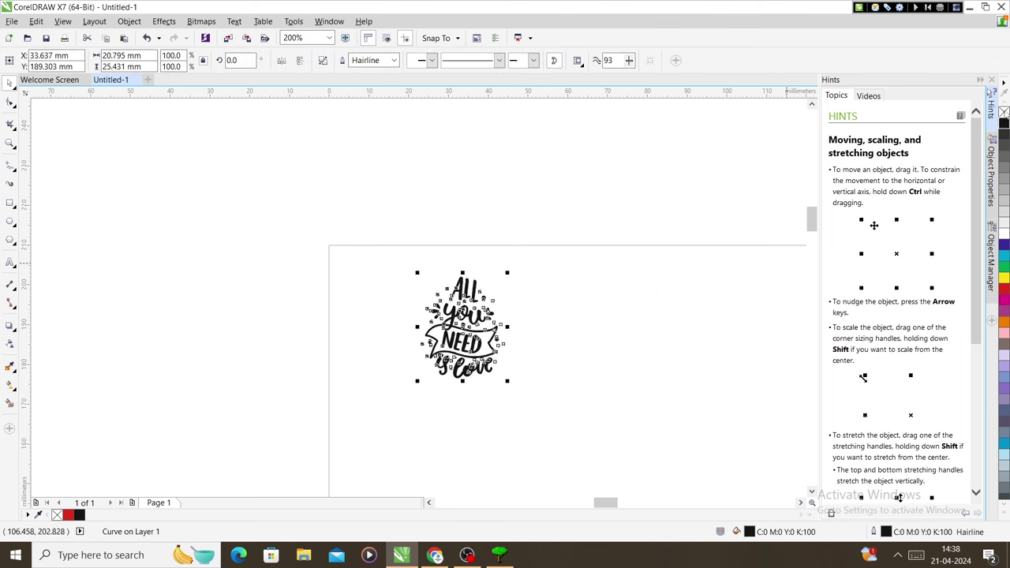
right_click(1005, 290)
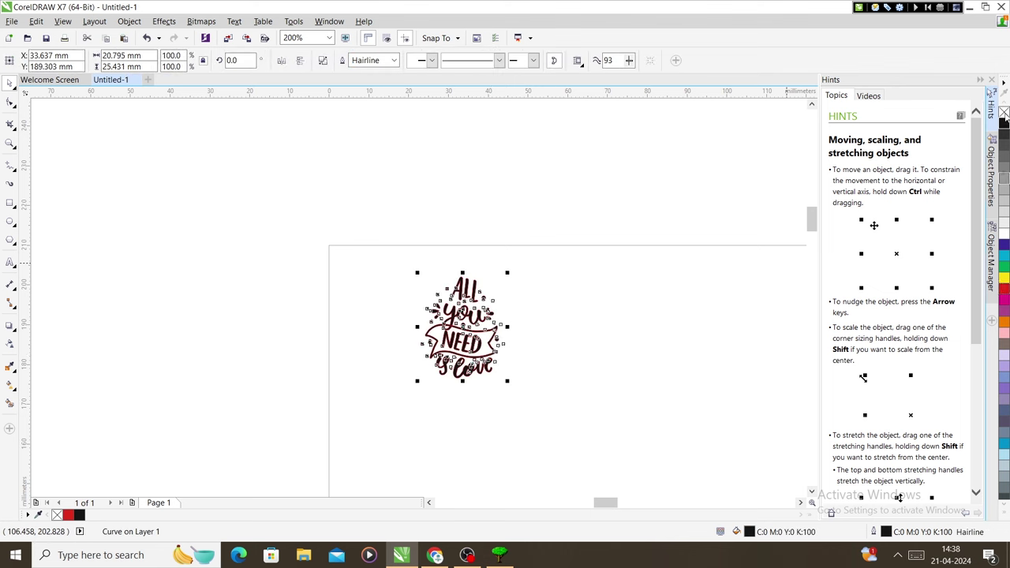
left_click(1005, 112)
left_click(417, 272)
left_click_drag(372, 241, 515, 380)
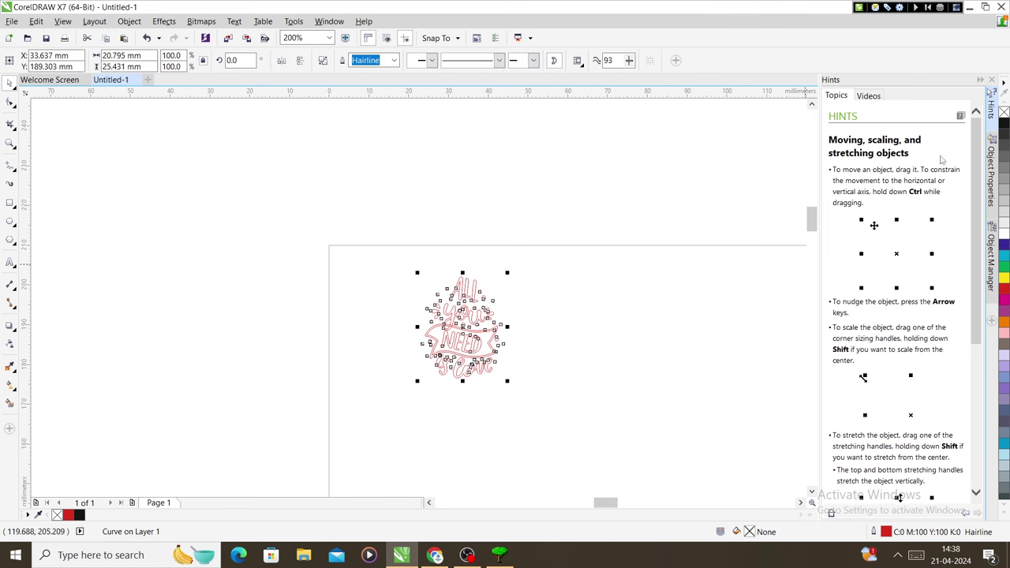
left_click(1004, 124)
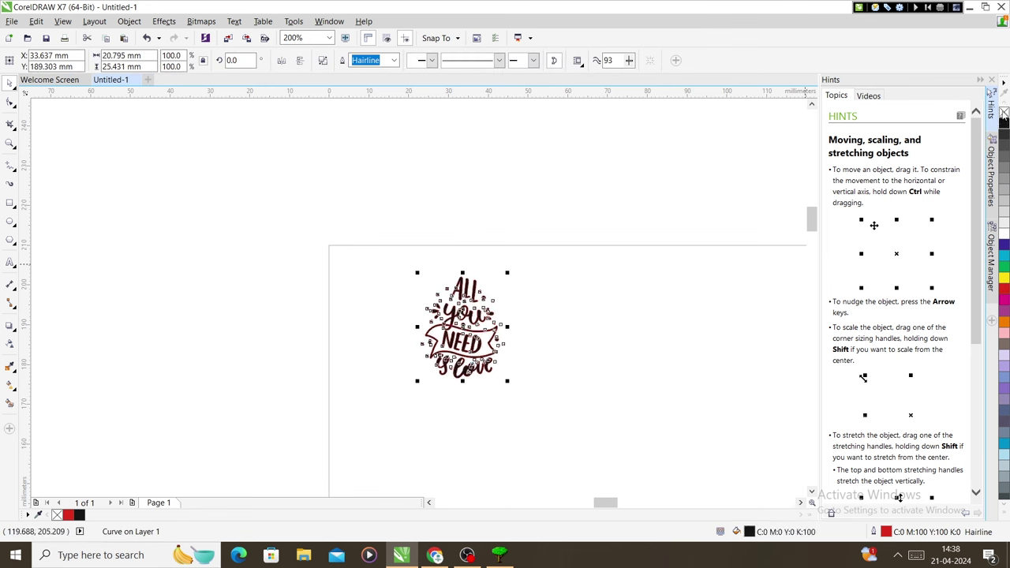
left_click_drag(386, 246, 553, 402)
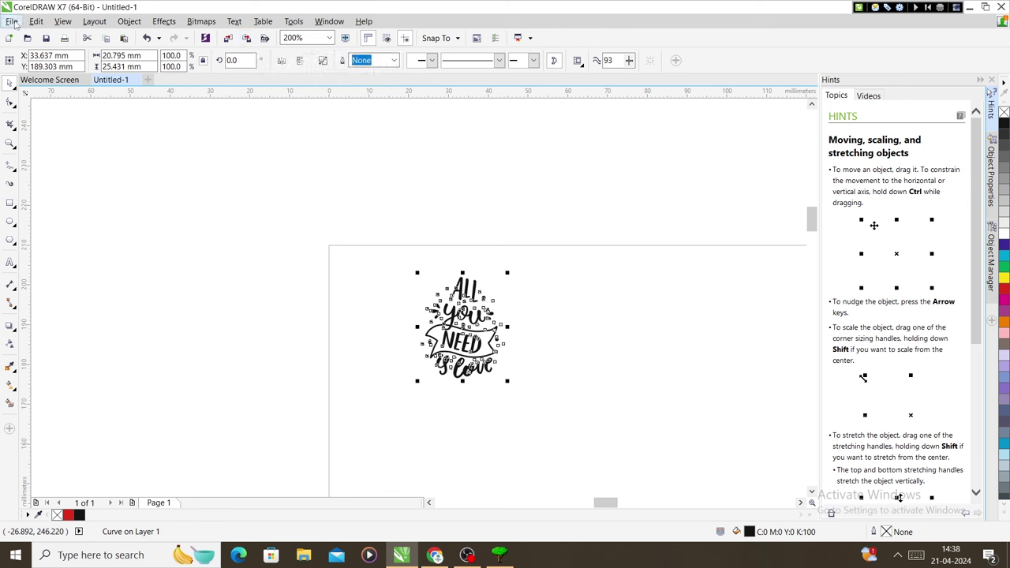
- Open the export of the lettering into the CLIENT\xyz folder, clear the suggested file name and list the available file types
key("alt+f")
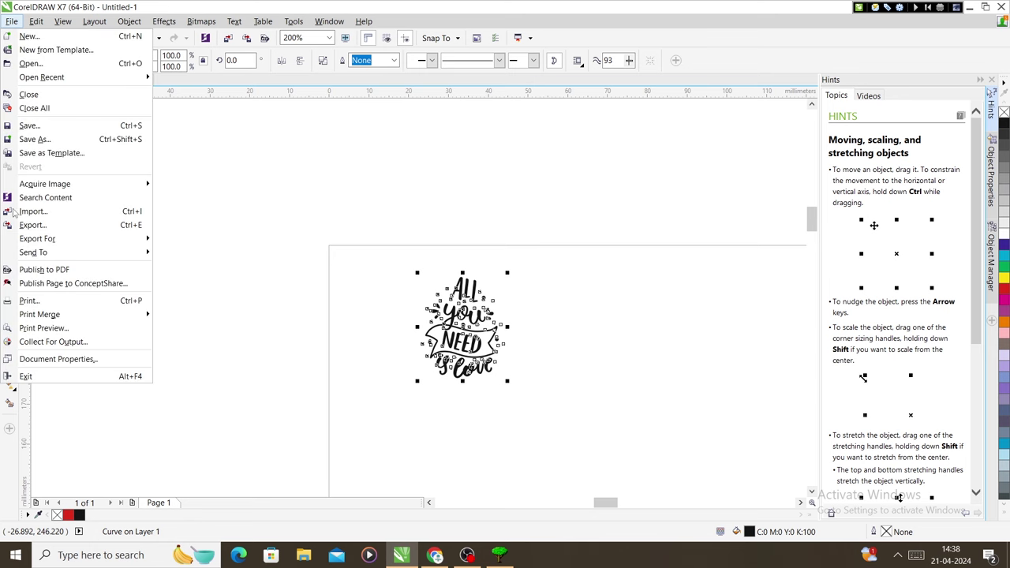
left_click(230, 231)
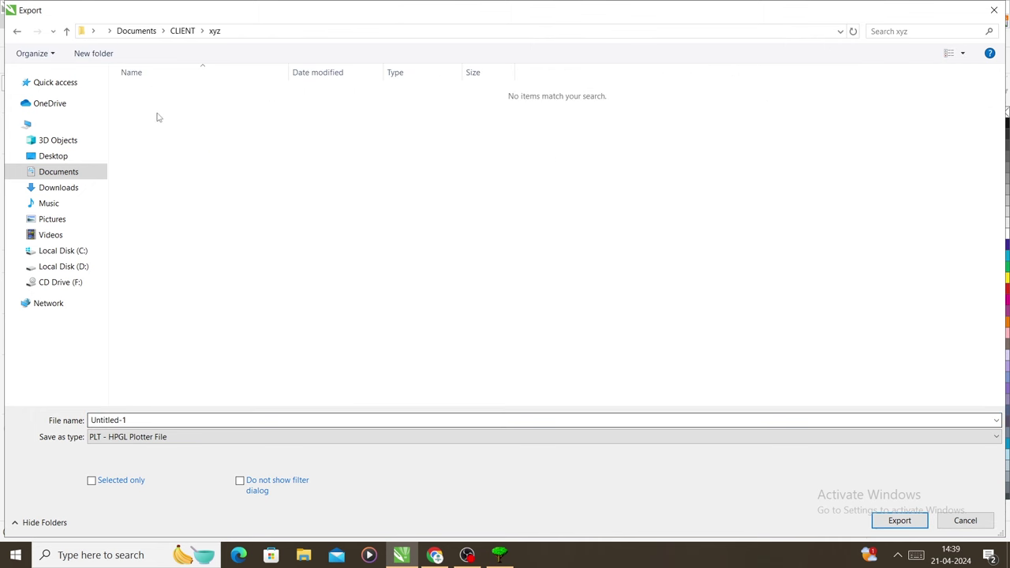
left_click(137, 419)
key("BackSpace")
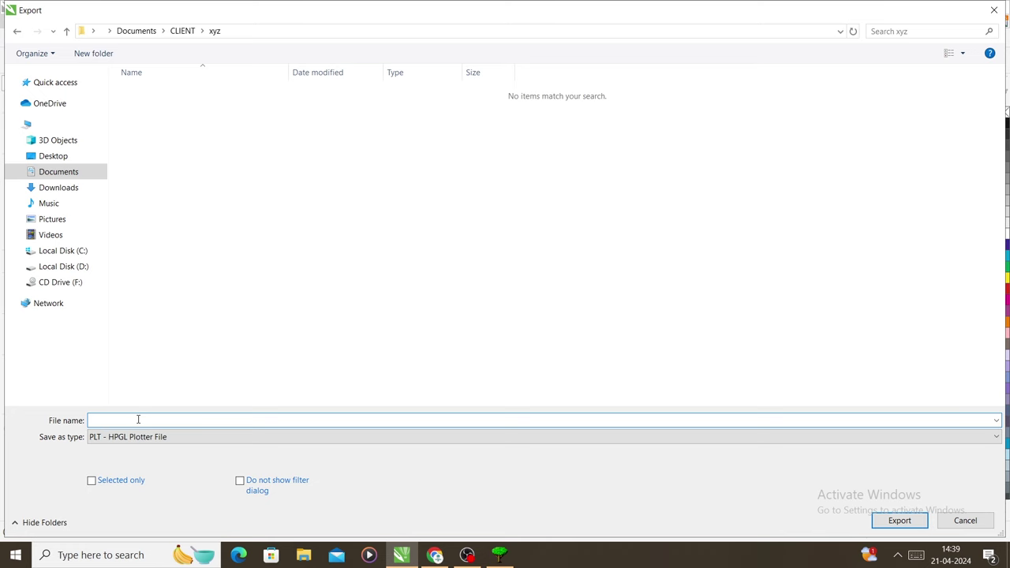
left_click(194, 438)
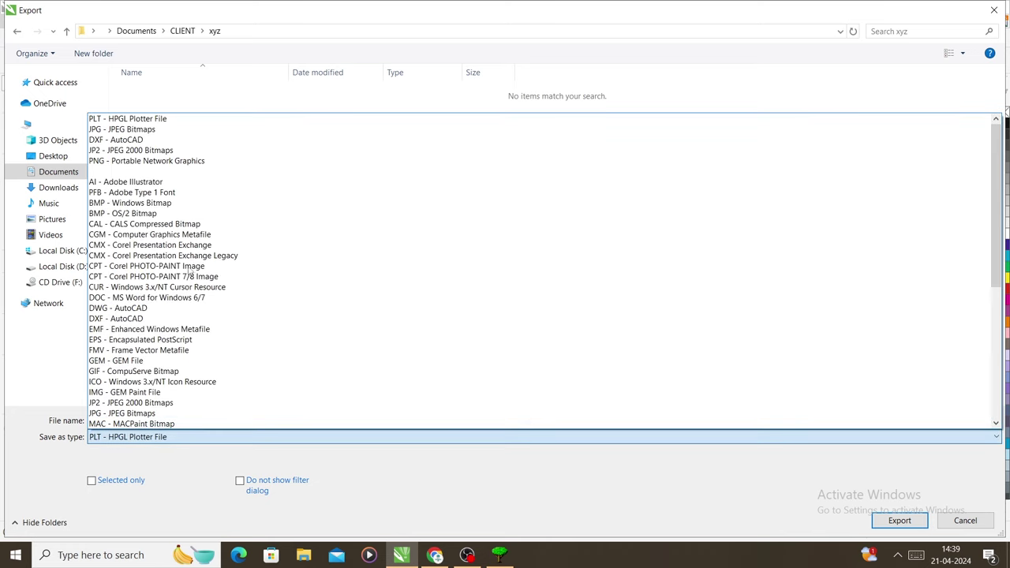
- Switch to Cutmachine and check which file formats its import accepts, leaving without importing anything
left_click(499, 555)
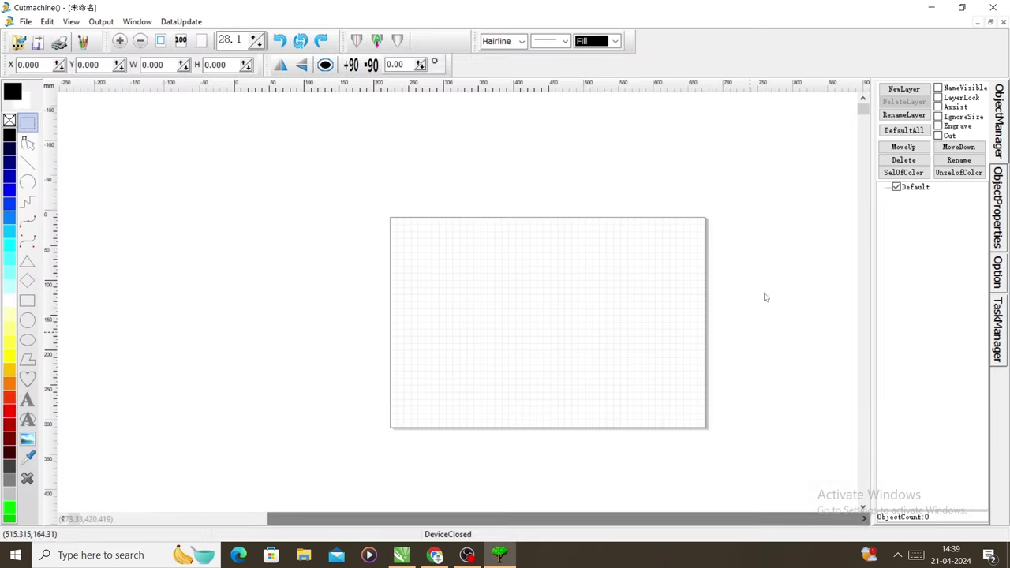
left_click(37, 41)
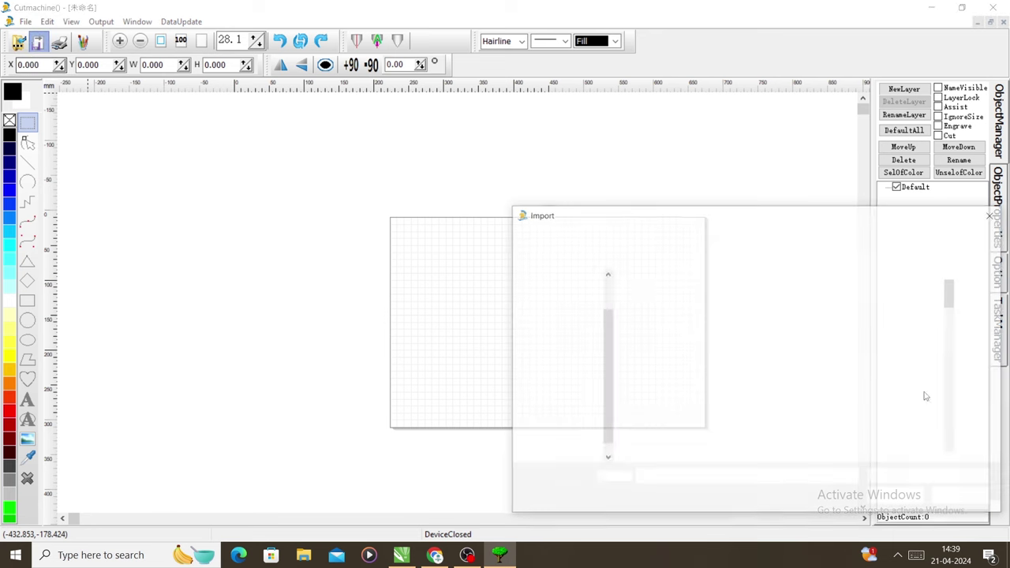
left_click(931, 479)
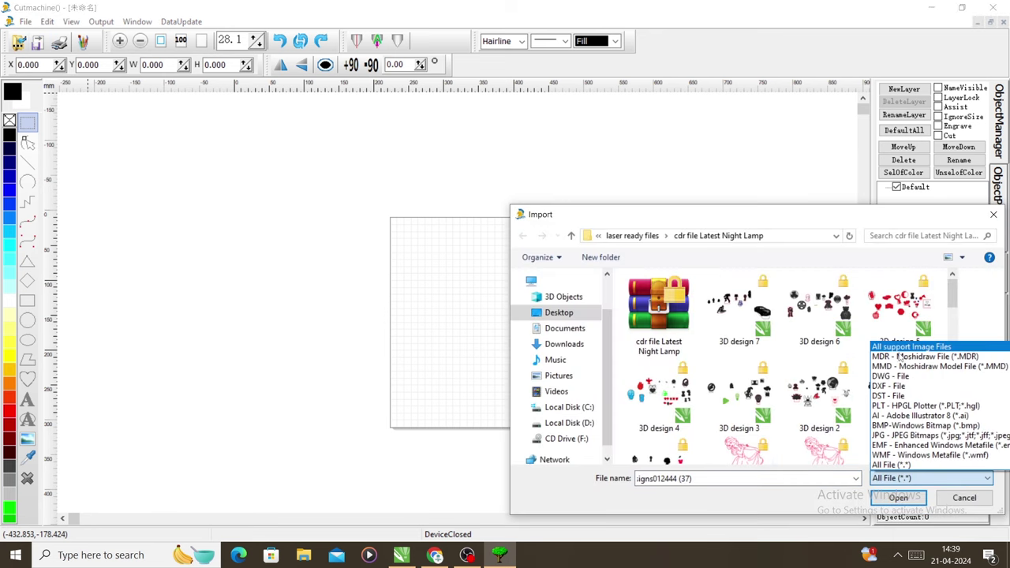
left_click(973, 504)
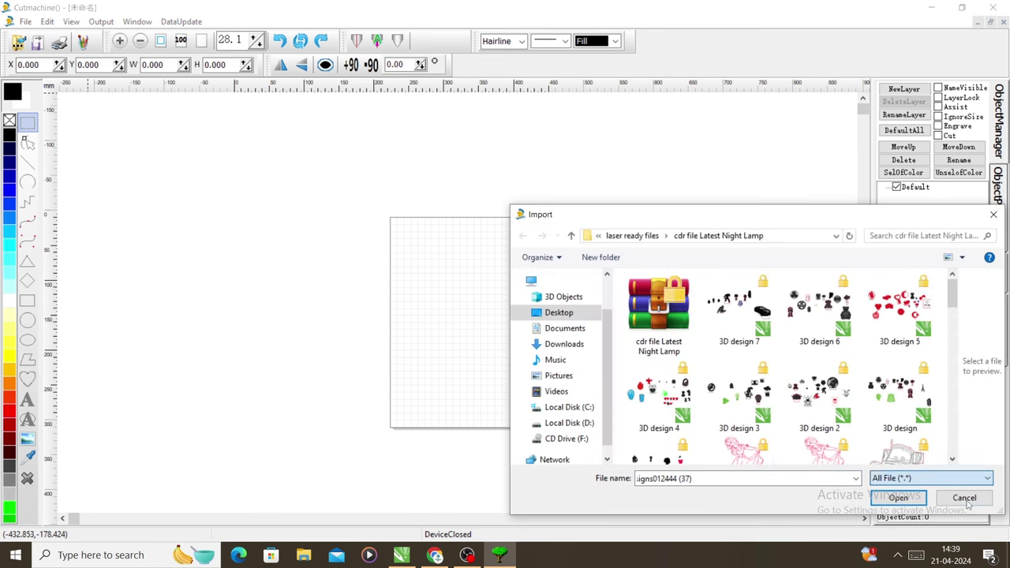
left_click(965, 498)
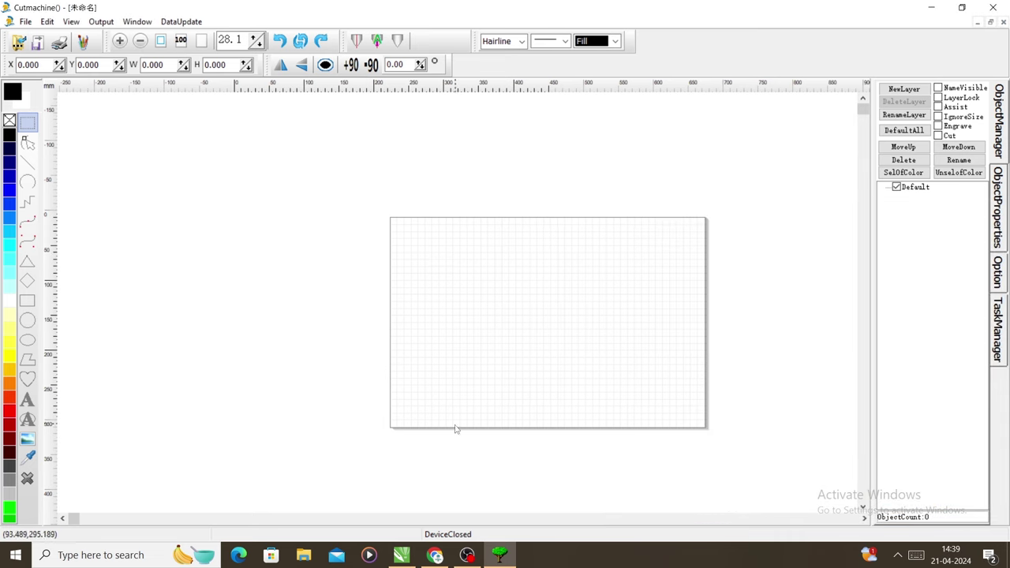
- Switch back to CorelDRAW and set the export file type to PLT - HPGL Plotter File
mouse_move(401, 555)
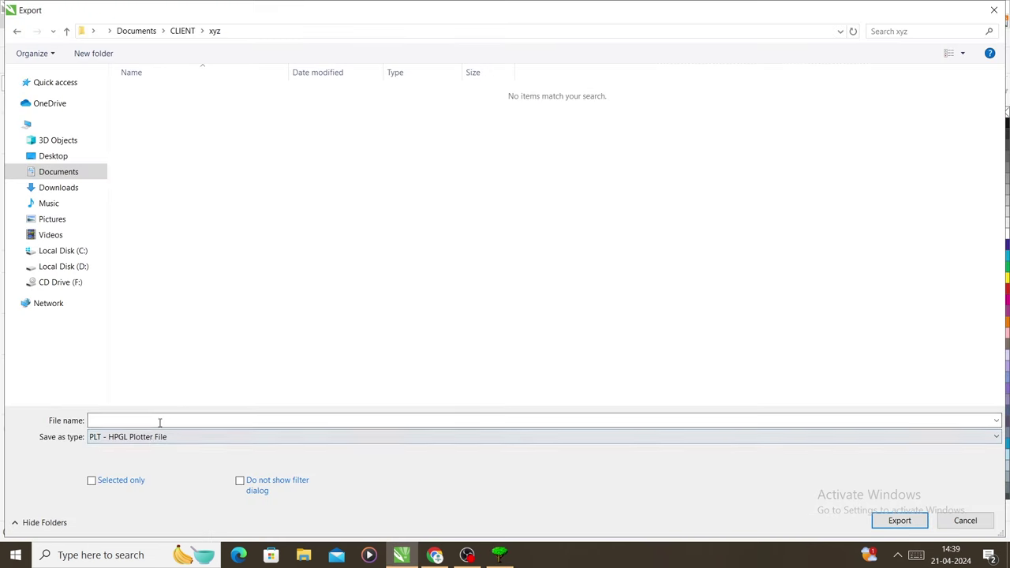
left_click(150, 439)
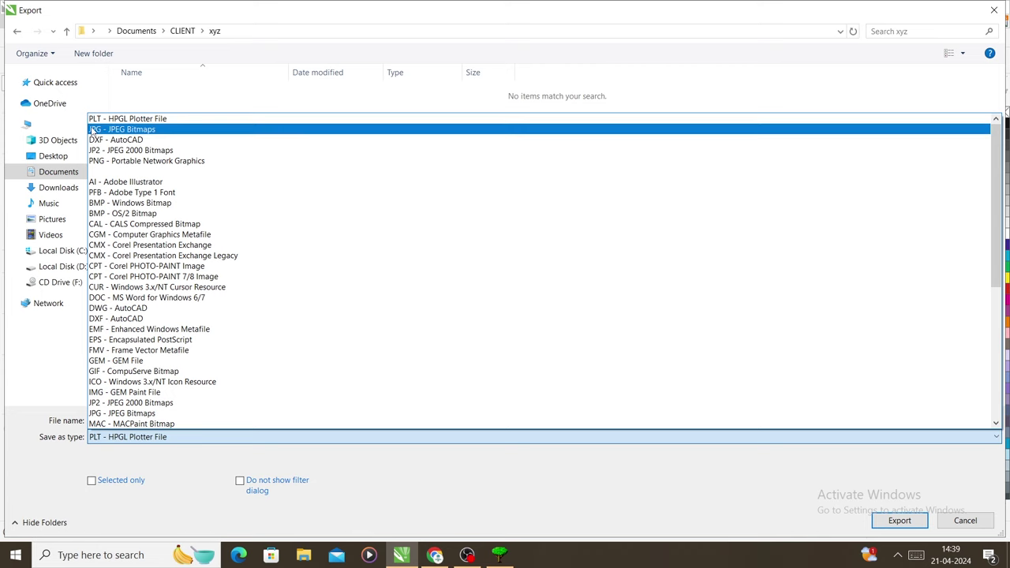
scroll(131, 190, "down", 1)
scroll(131, 189, "down", 1)
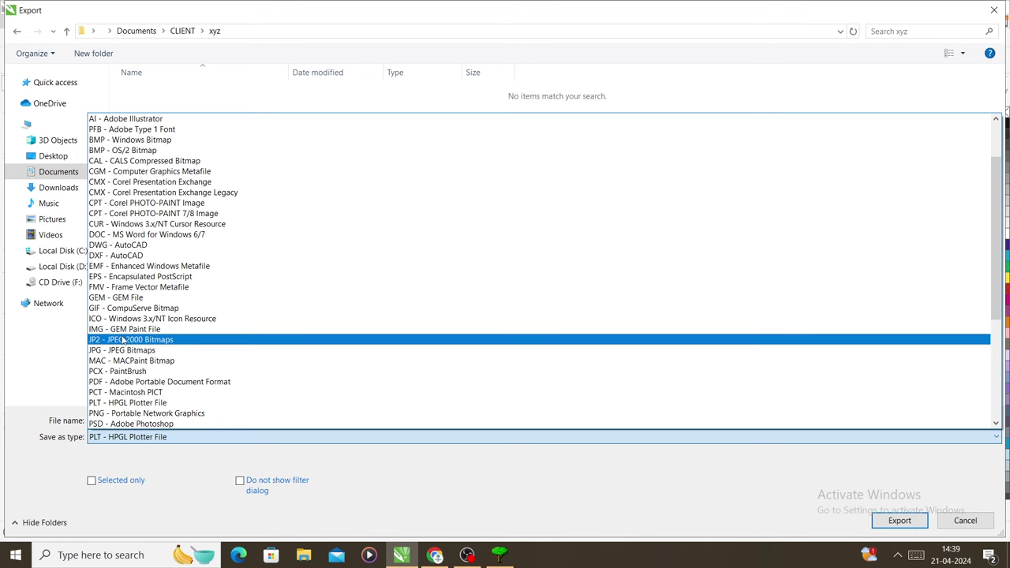
scroll(120, 371, "down", 1)
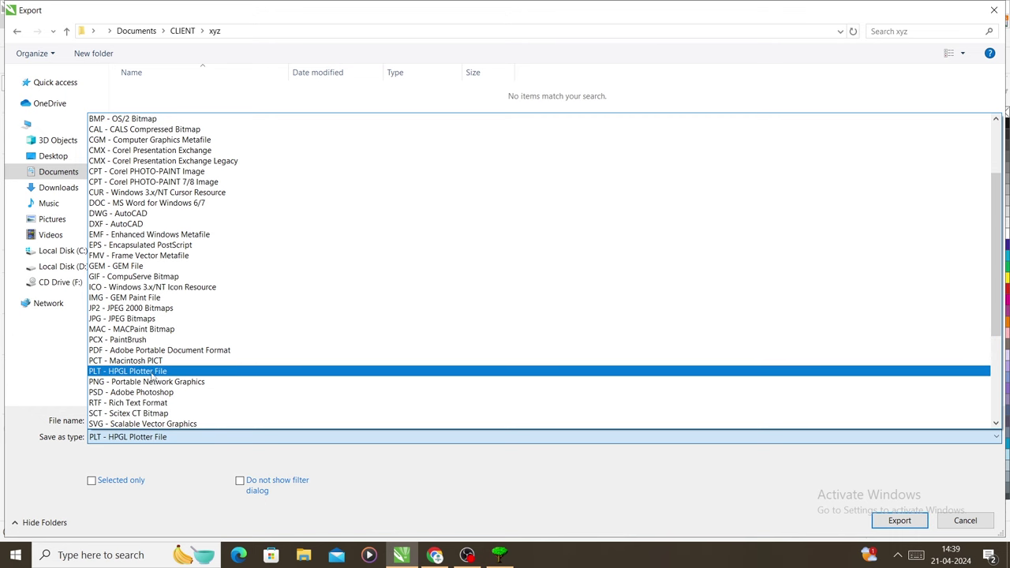
left_click(157, 372)
- Name the file and export only the selected lettering, accepting the HPGL export settings at 100% scale, and deselect it
left_click(162, 418)
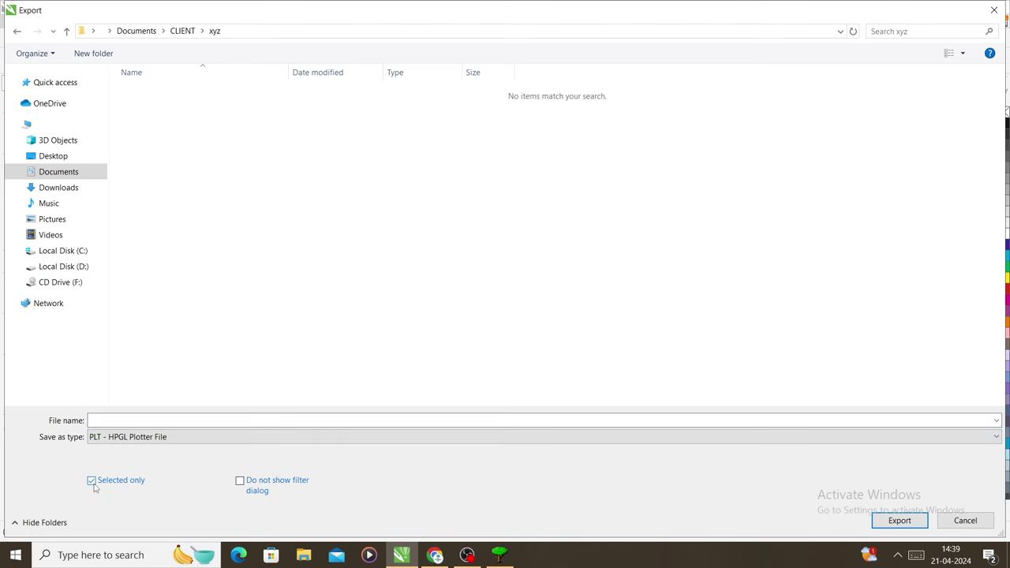
left_click(113, 419)
left_click(919, 527)
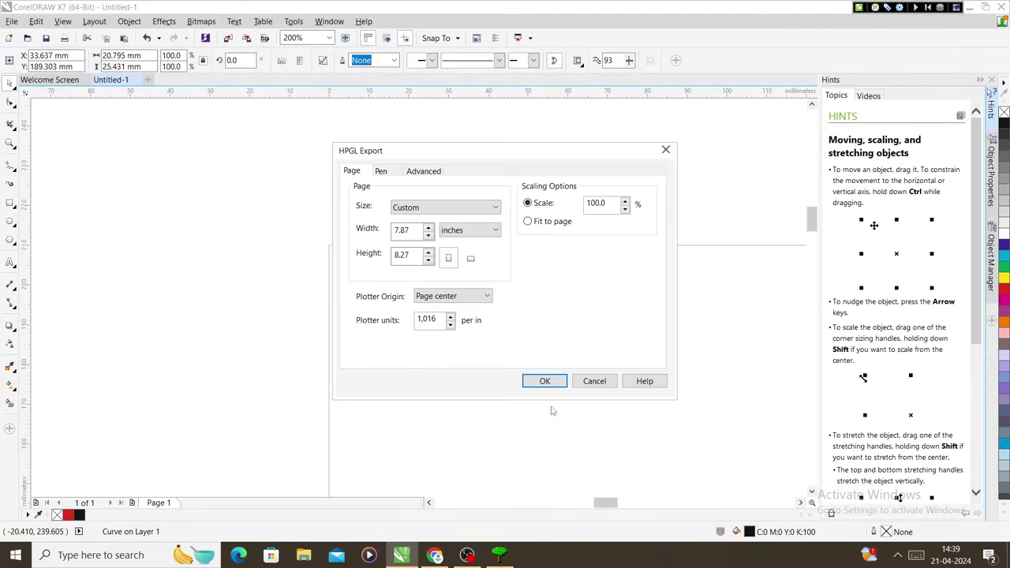
left_click(545, 382)
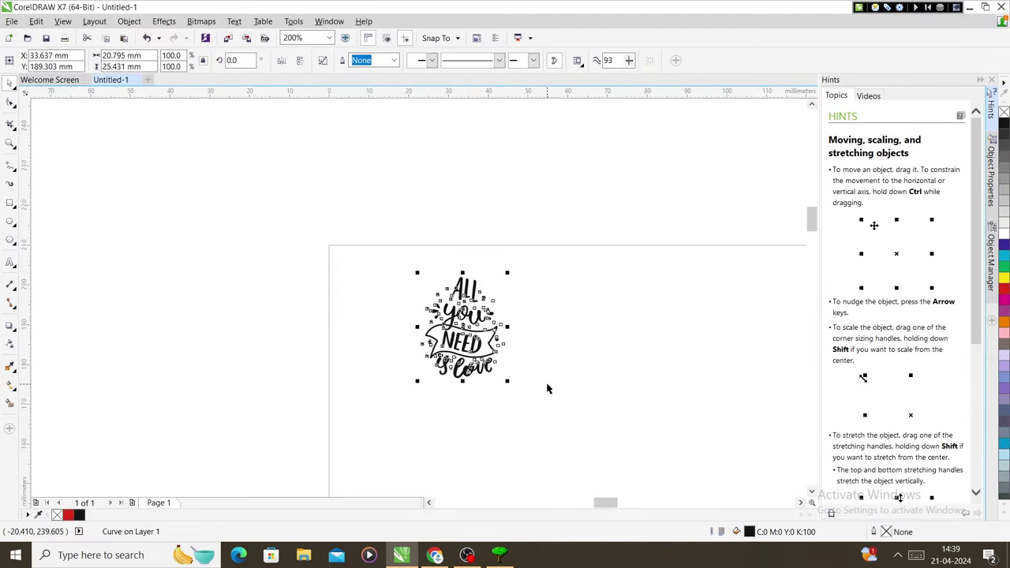
left_click(548, 388)
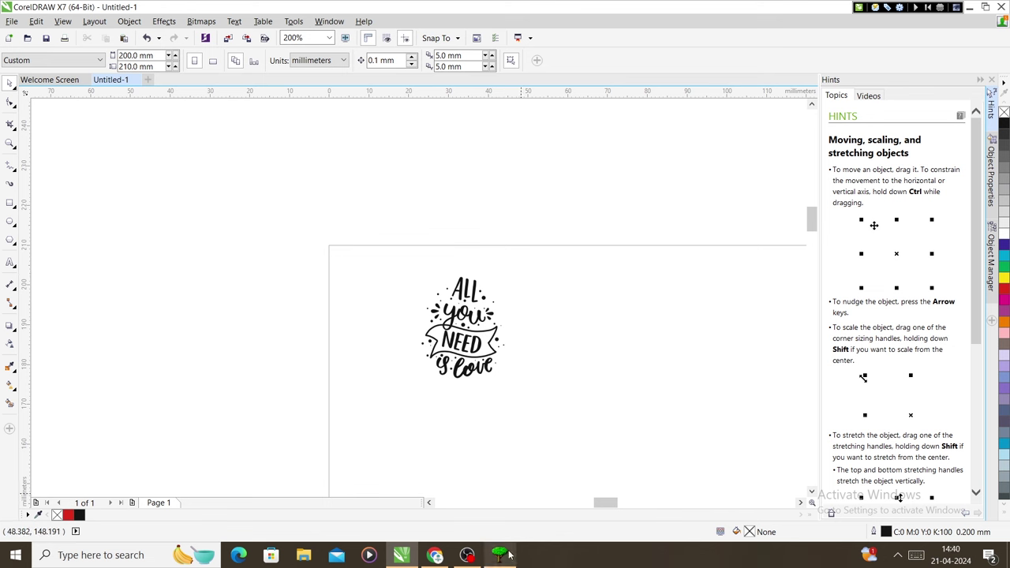
- Switch to Cutmachine and import 123.plt from the CLIENT\xyz folder
mouse_move(508, 562)
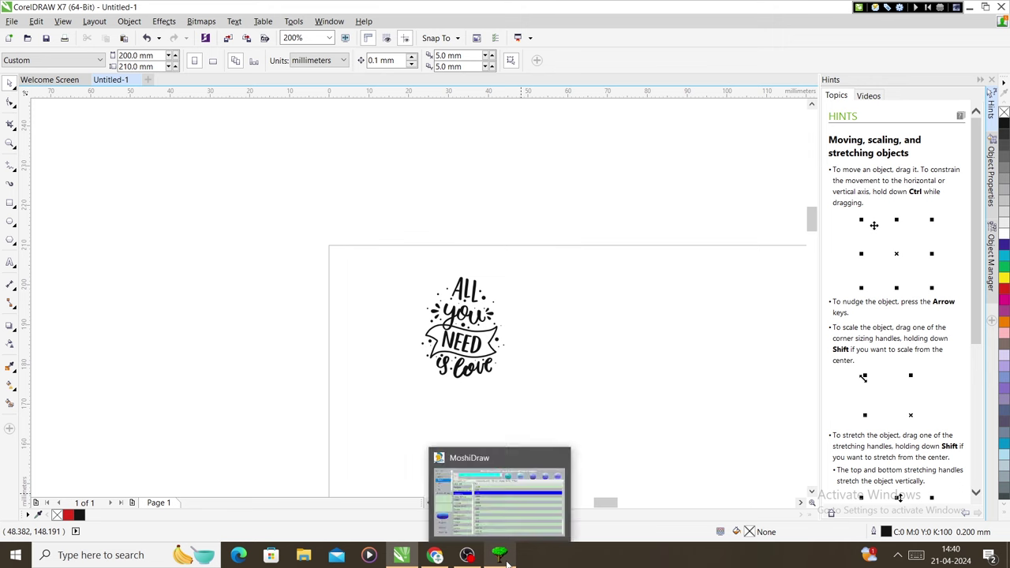
left_click(502, 506)
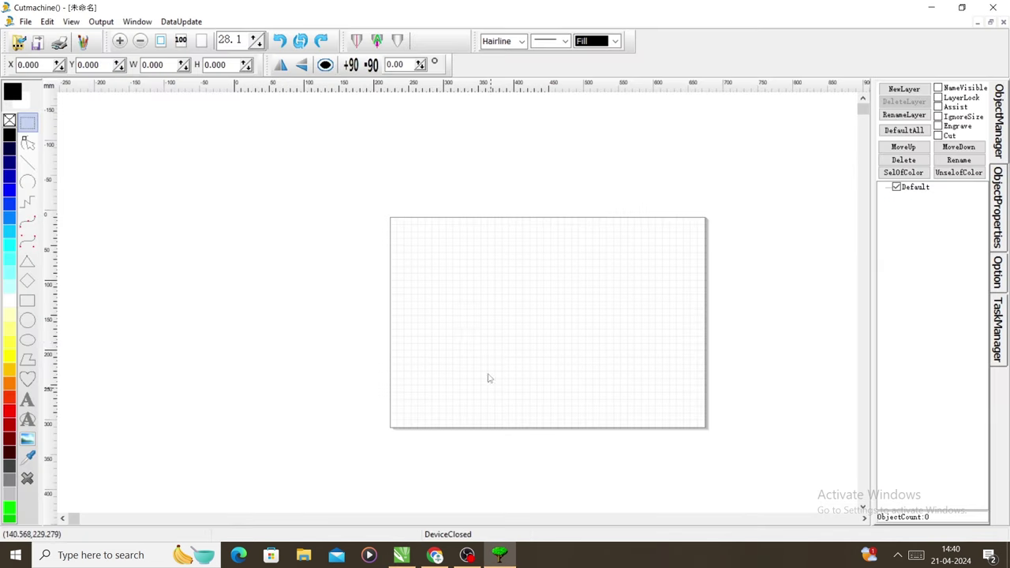
left_click(37, 41)
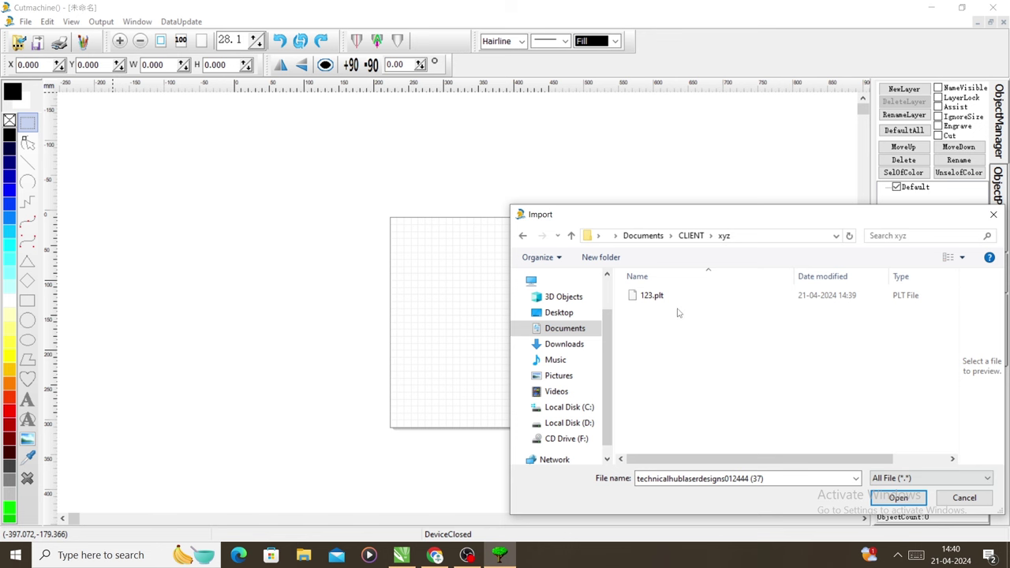
left_click(691, 301)
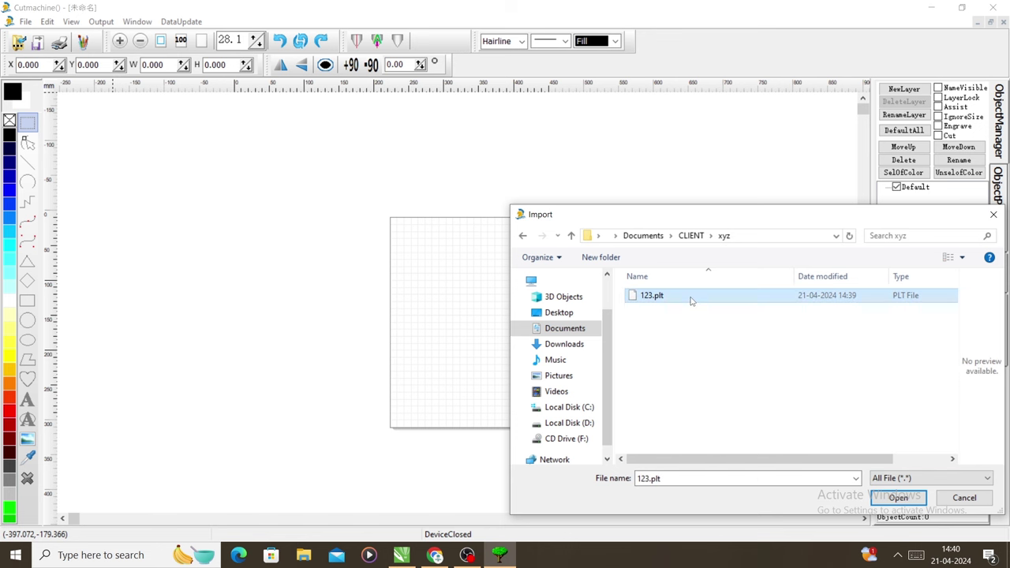
left_click(900, 498)
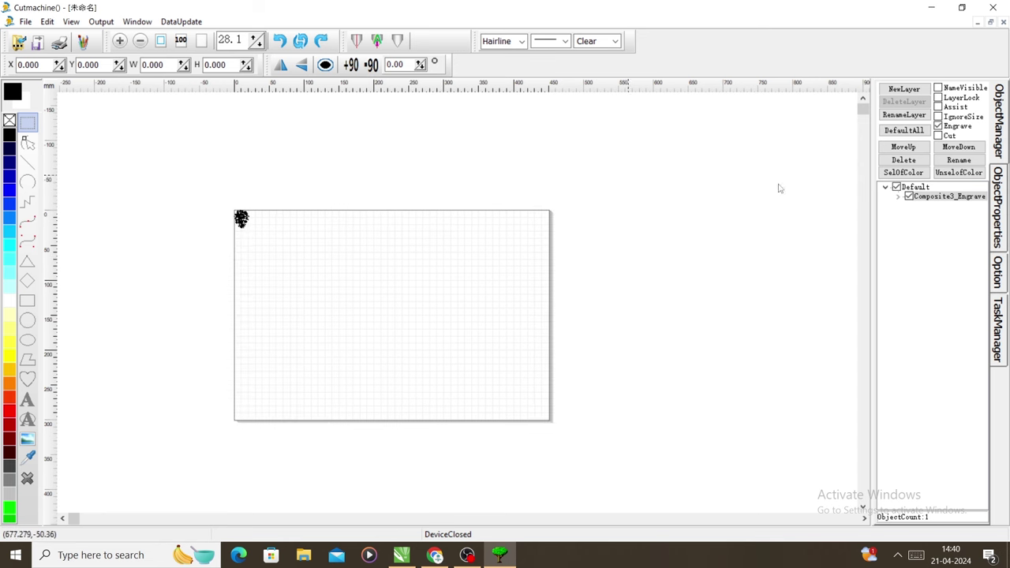
- Flip the imported lettering vertically so it reads upright and move it to about X 21.5, Y 17.8
scroll(472, 198, "up", 3)
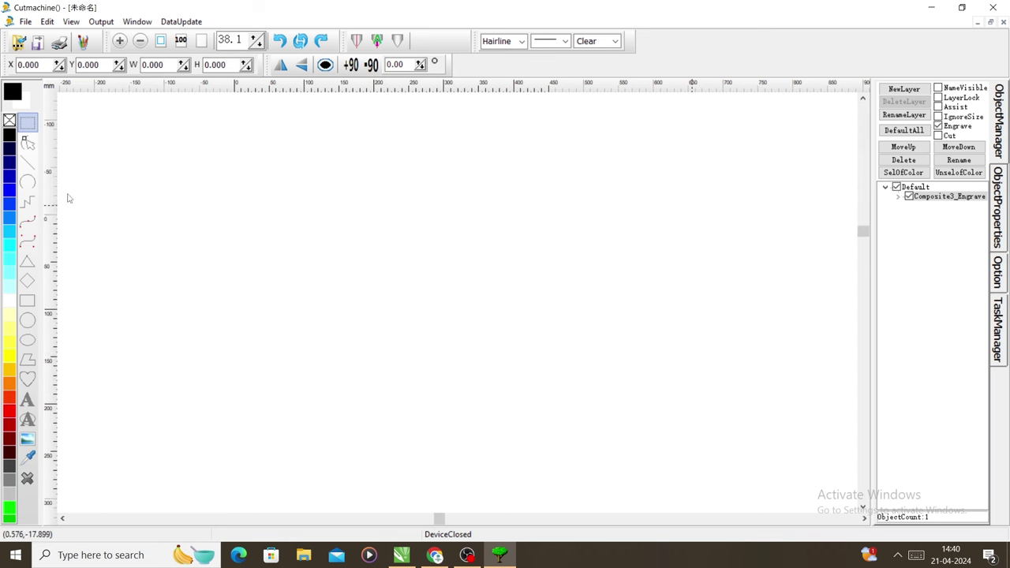
scroll(79, 225, "up", 6)
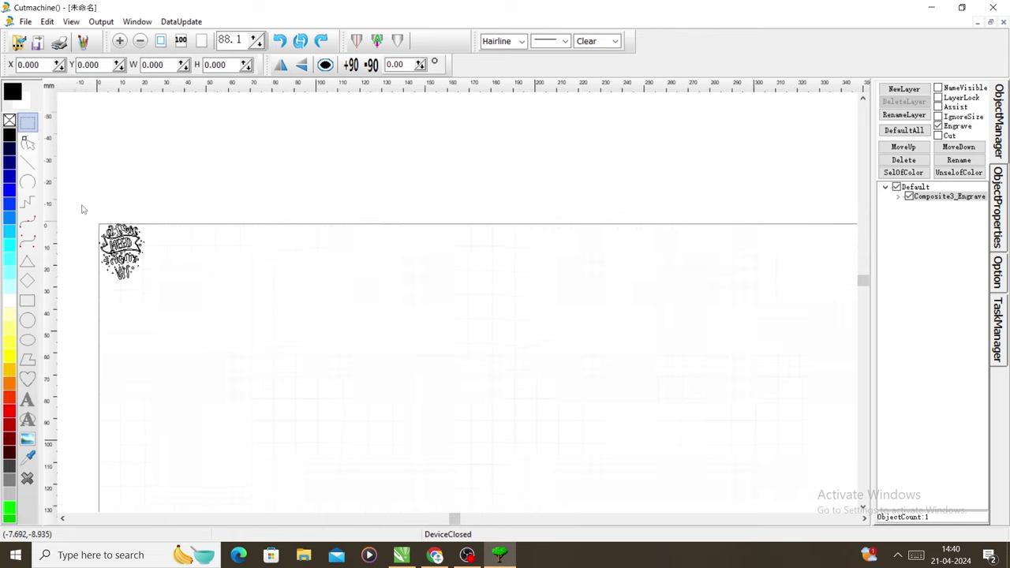
scroll(85, 208, "up", 5)
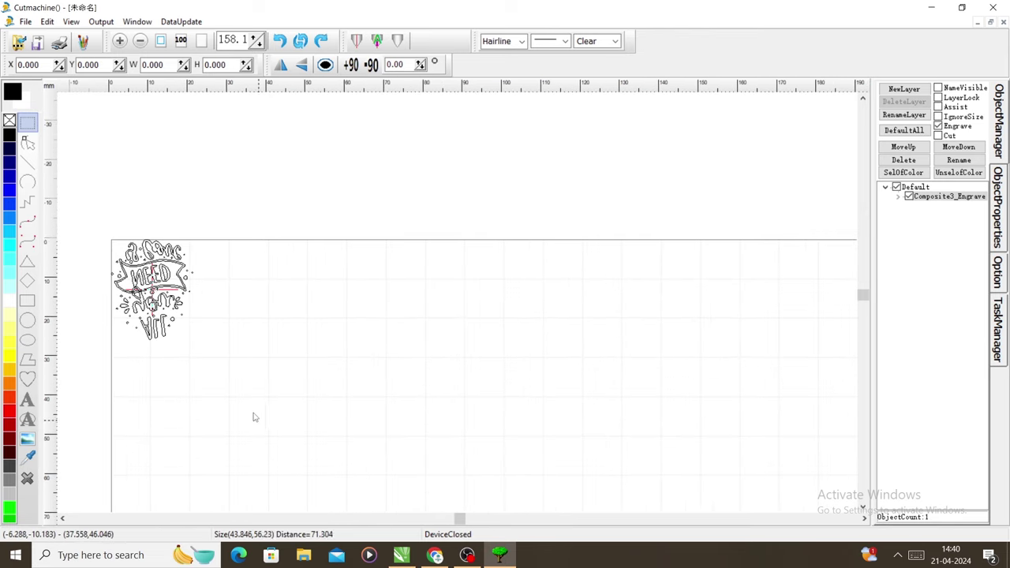
left_click(301, 64)
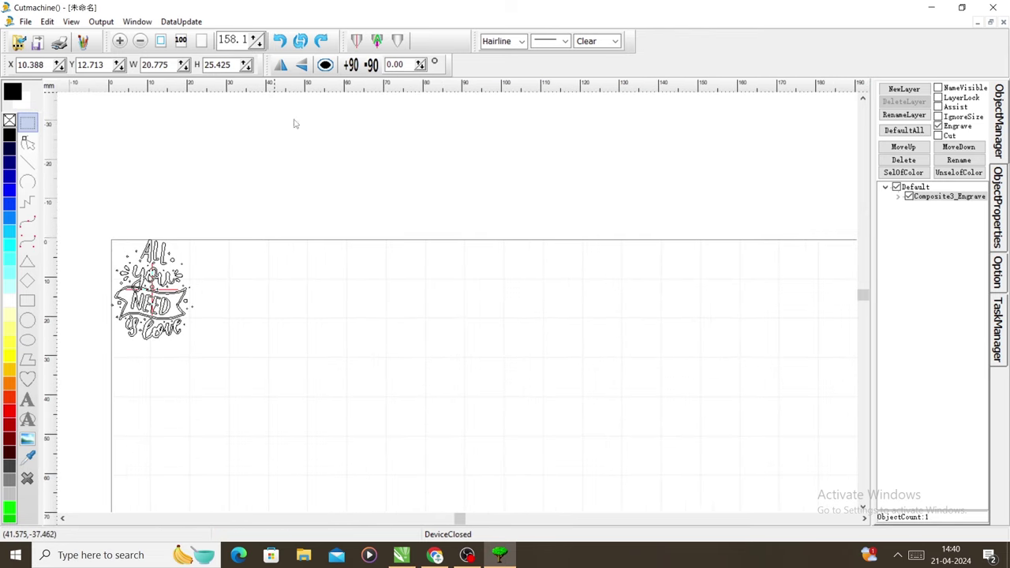
left_click_drag(141, 303, 155, 281)
left_click_drag(119, 228, 330, 397)
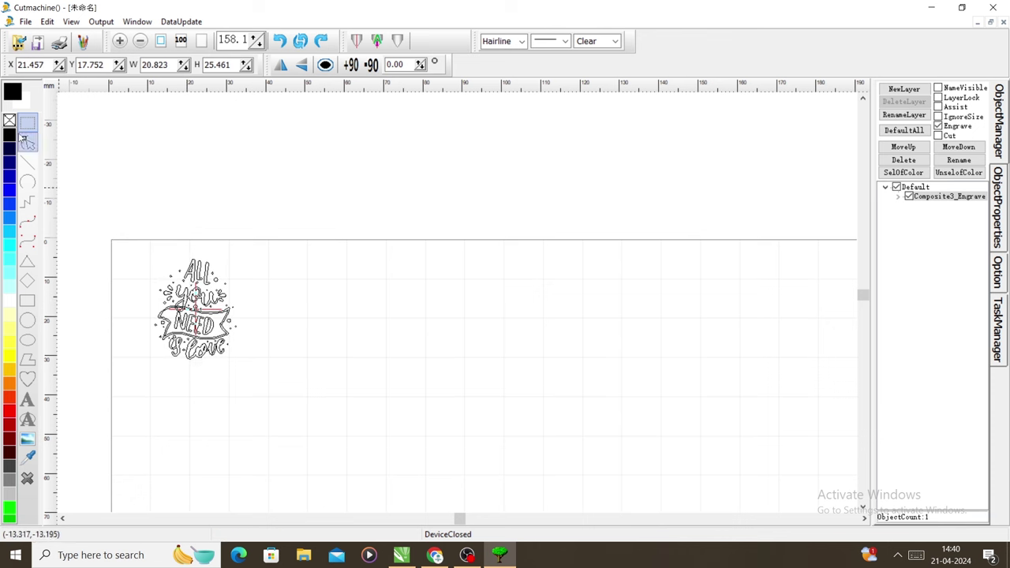
- Fill the lettering with black and move it to about X 57.6, Y 27.8
left_click(9, 140)
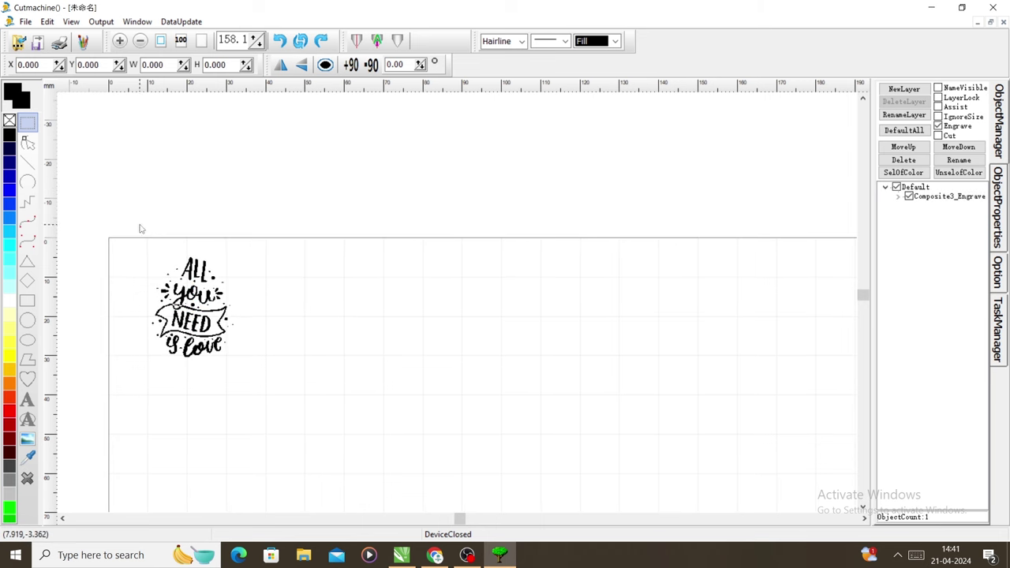
left_click_drag(140, 225, 327, 390)
left_click_drag(205, 360, 347, 400)
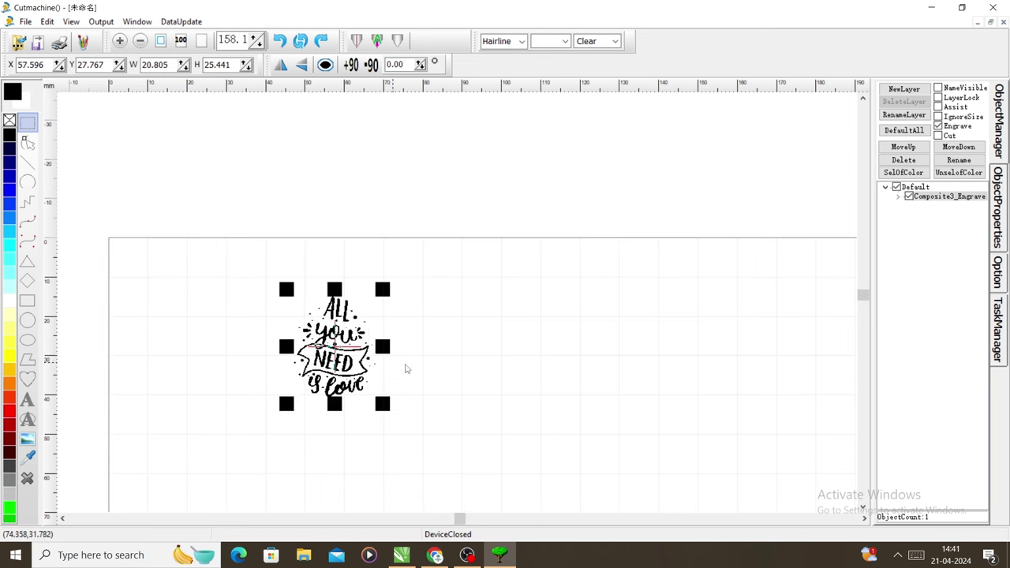
- Select the whole lettering, clear its fill to leave only the outlines, and deselect it
left_click_drag(185, 268, 377, 437)
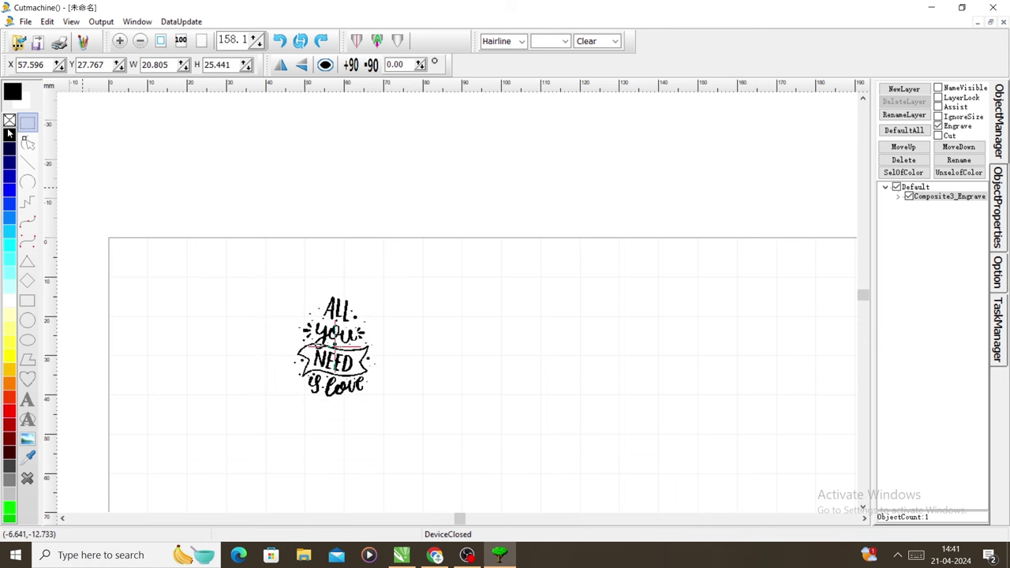
left_click(9, 134)
left_click(266, 298)
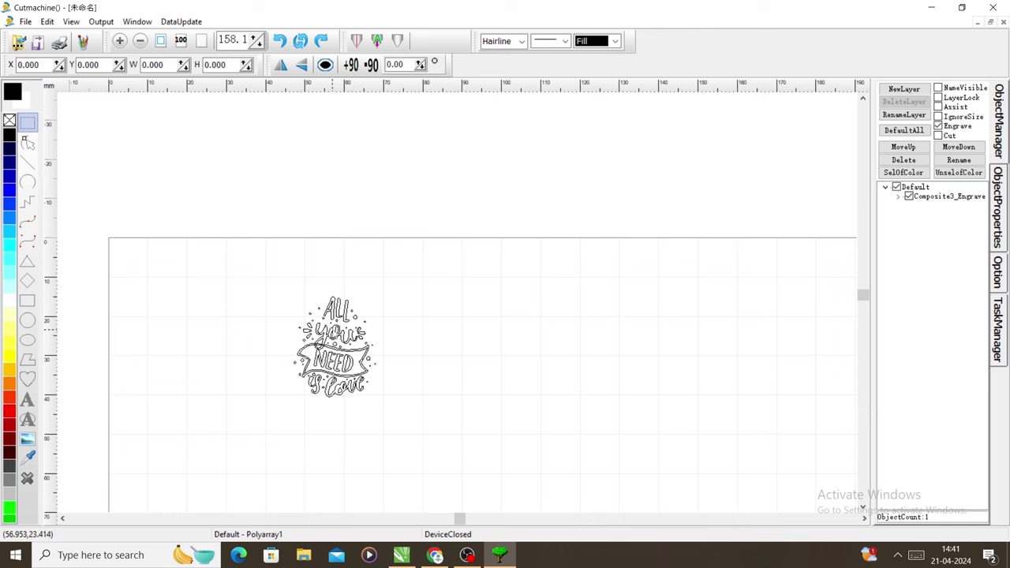
- Examine the outline quality of the letters in "ALL" up close and compare it with the whole design
scroll(331, 328, "up", 4)
scroll(343, 291, "up", 4)
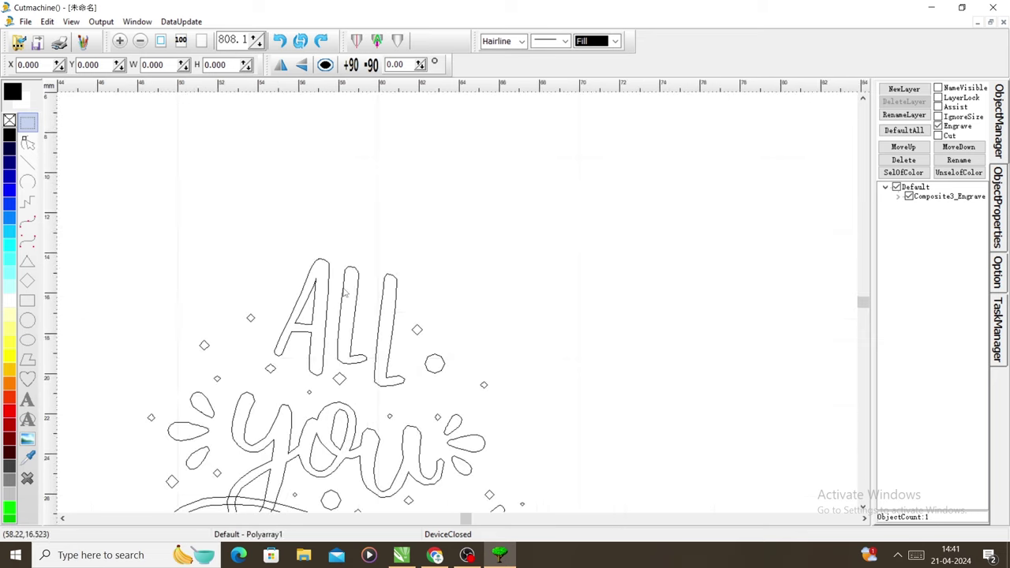
scroll(343, 284, "up", 5)
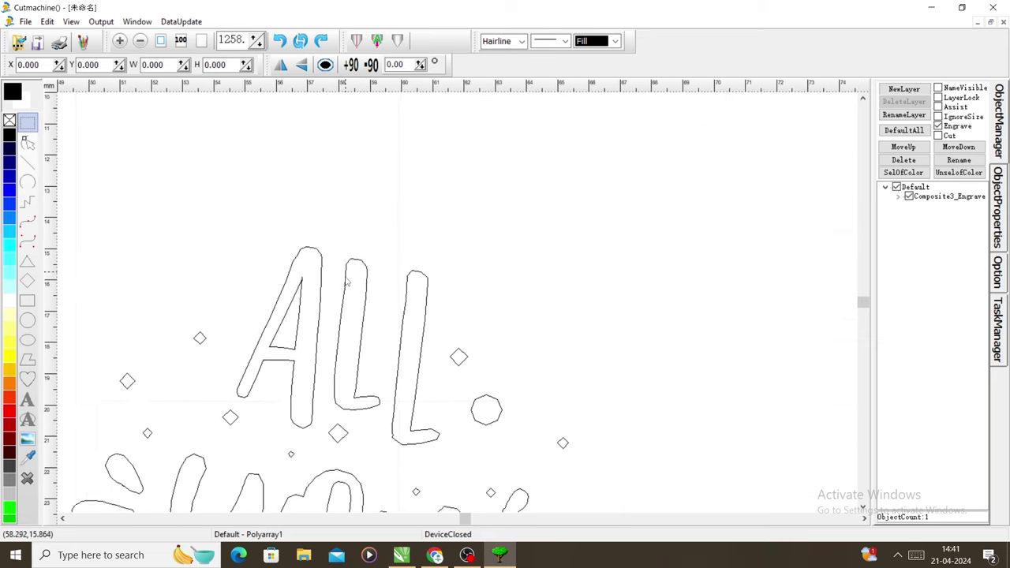
scroll(346, 277, "up", 5)
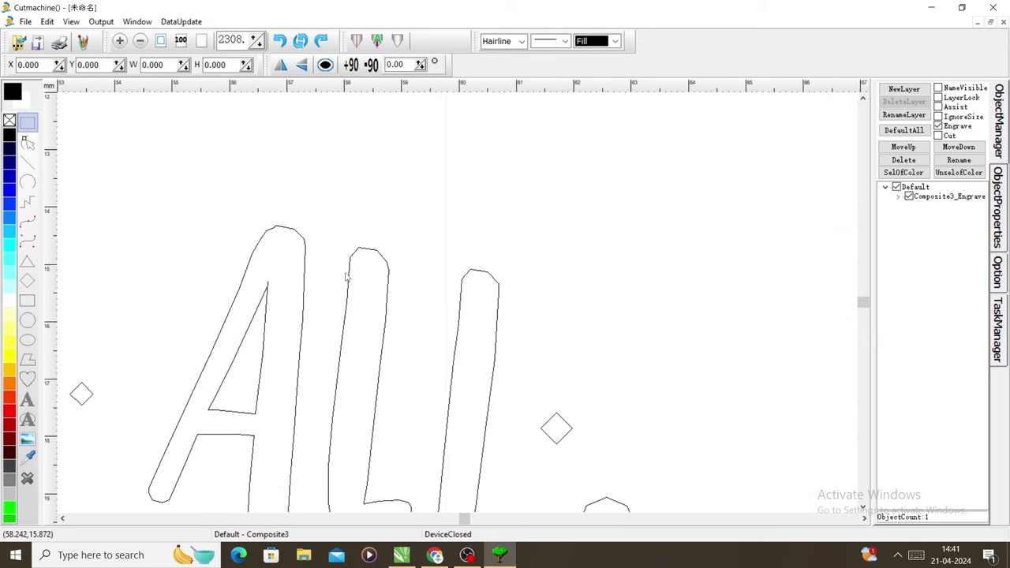
scroll(366, 281, "down", 1)
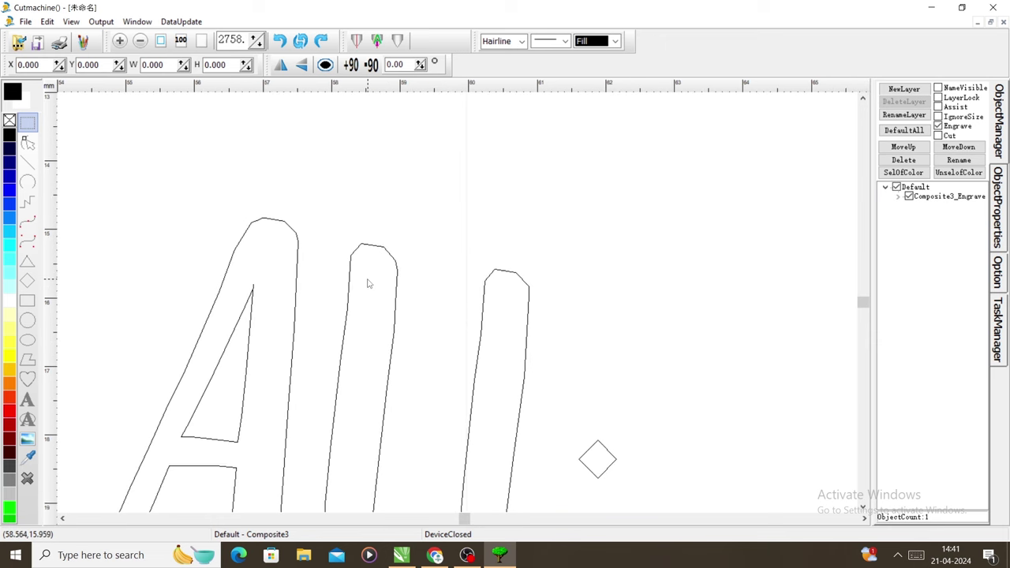
scroll(370, 283, "down", 4)
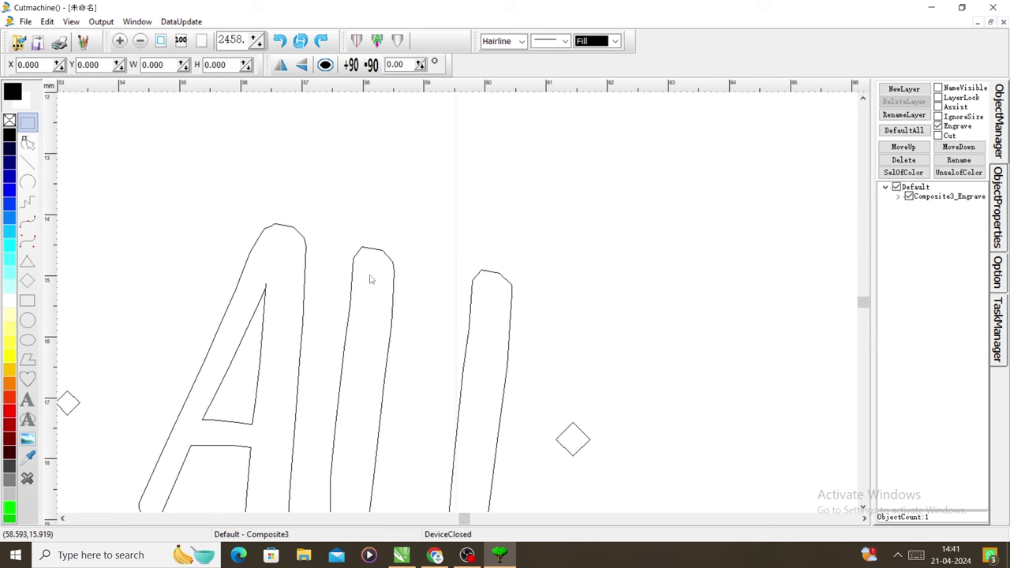
scroll(373, 278, "down", 5)
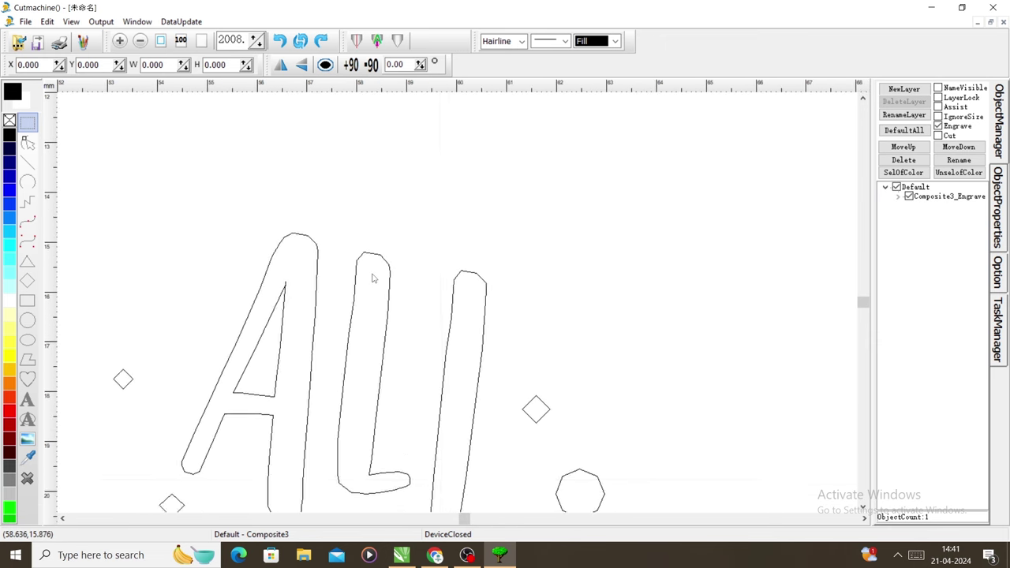
scroll(373, 278, "down", 4)
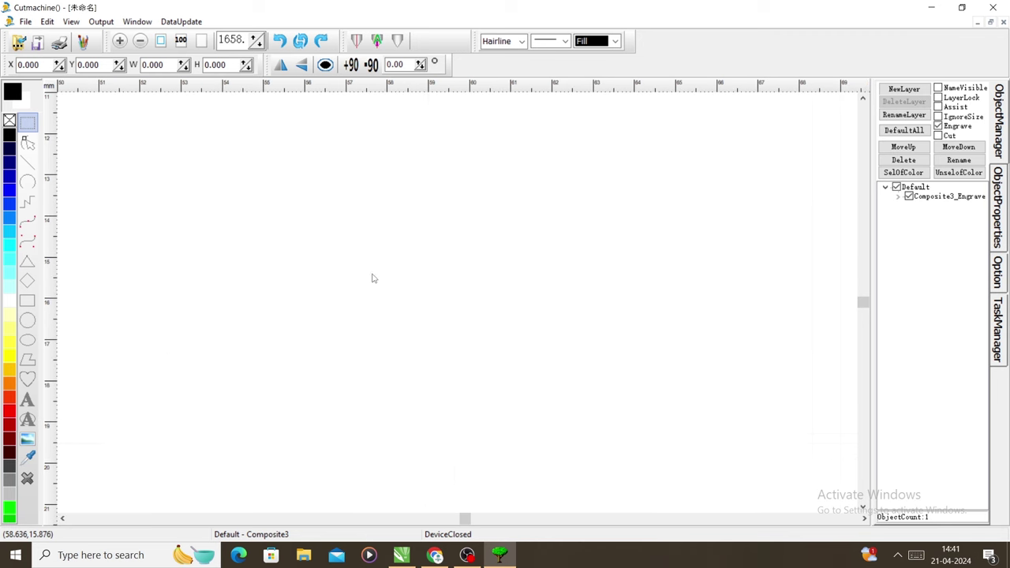
scroll(374, 277, "down", 4)
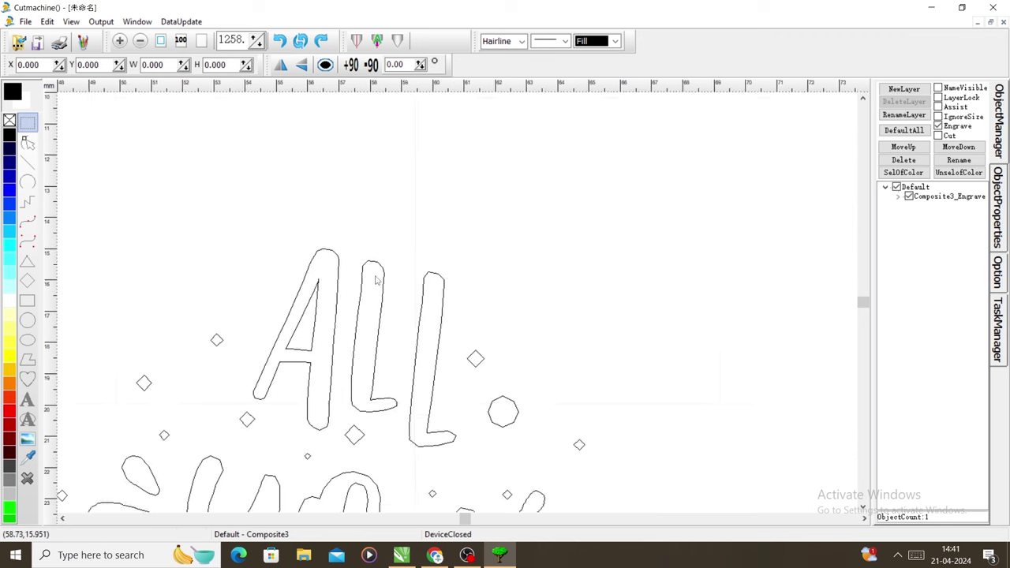
scroll(376, 280, "down", 4)
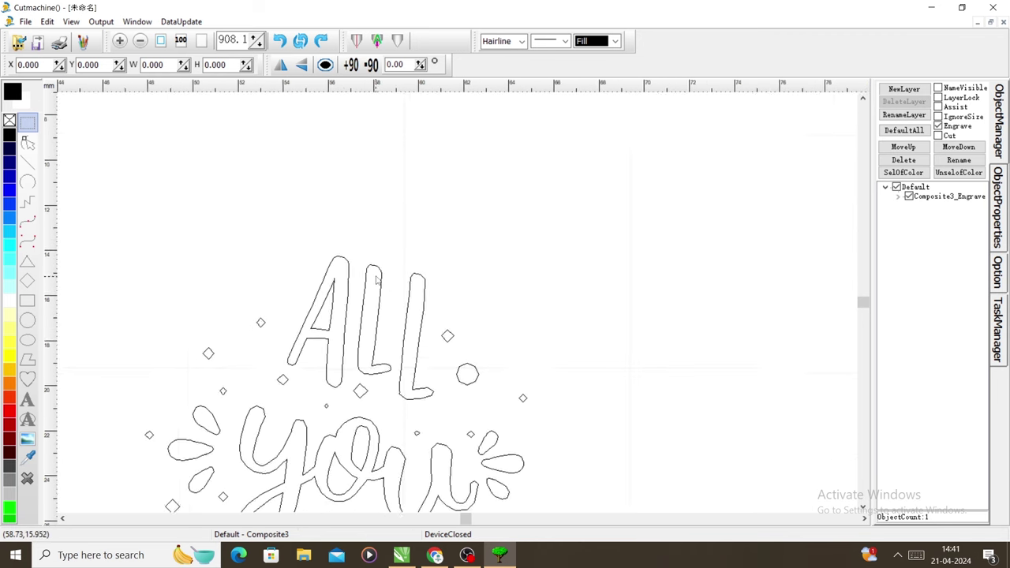
scroll(377, 280, "down", 4)
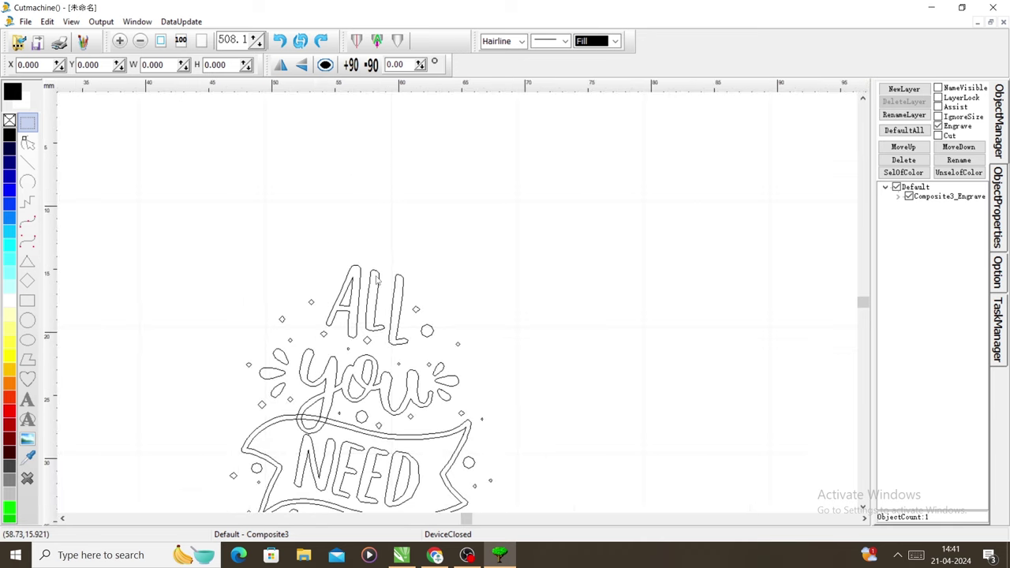
scroll(376, 280, "down", 2)
scroll(487, 334, "down", 1)
- Delete the imported lettering from the Cutmachine work area
left_click(448, 289)
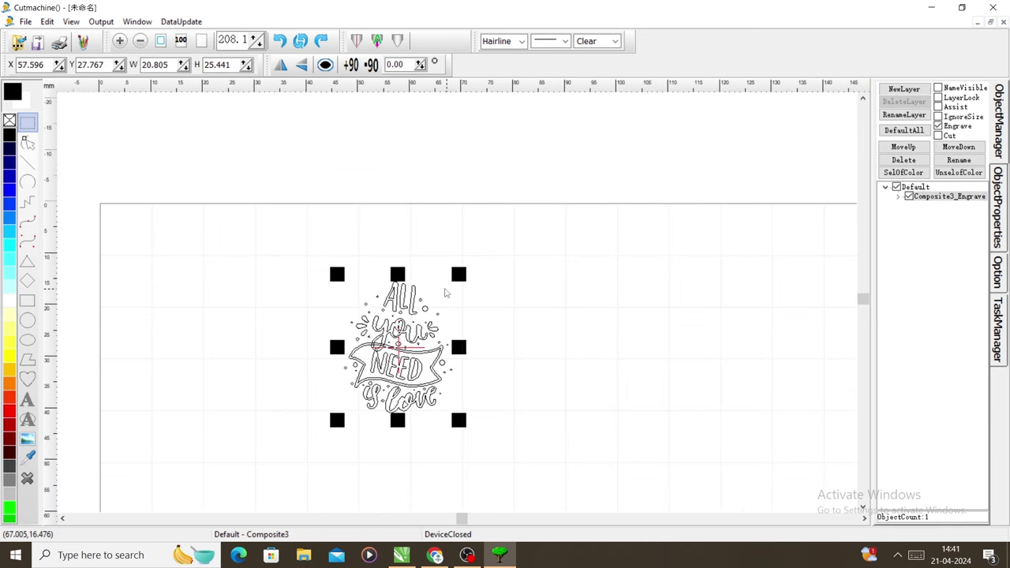
left_click_drag(300, 253, 472, 446)
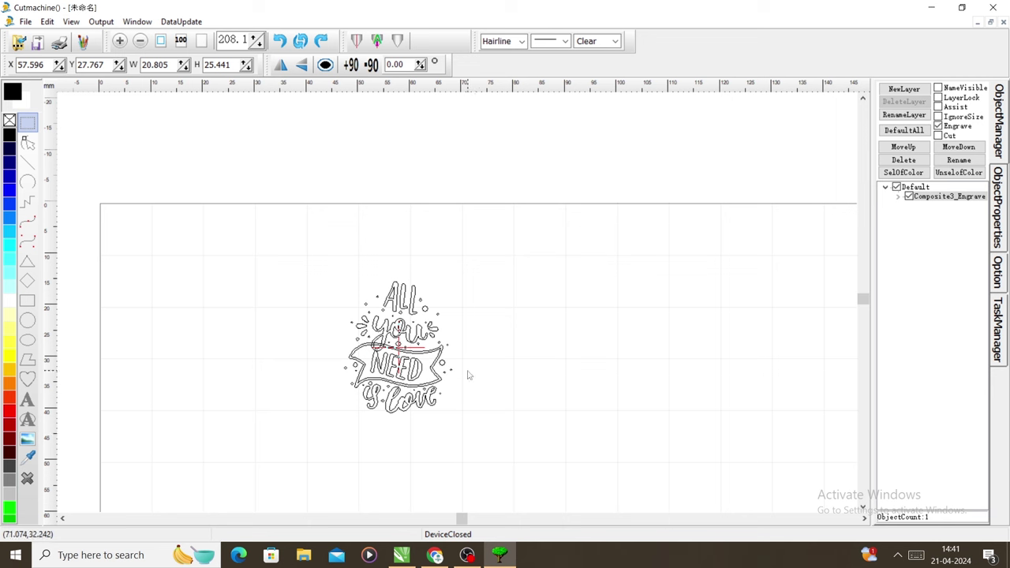
key("Delete")
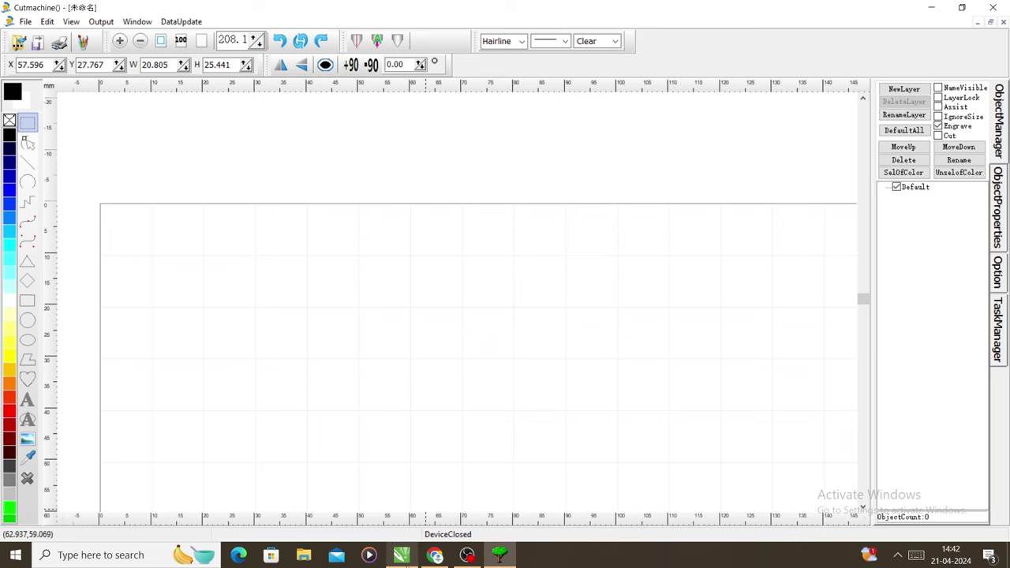
- Switch to CorelDRAW, select the complete "ALL you NEED is love" lettering and open its export
left_click(402, 557)
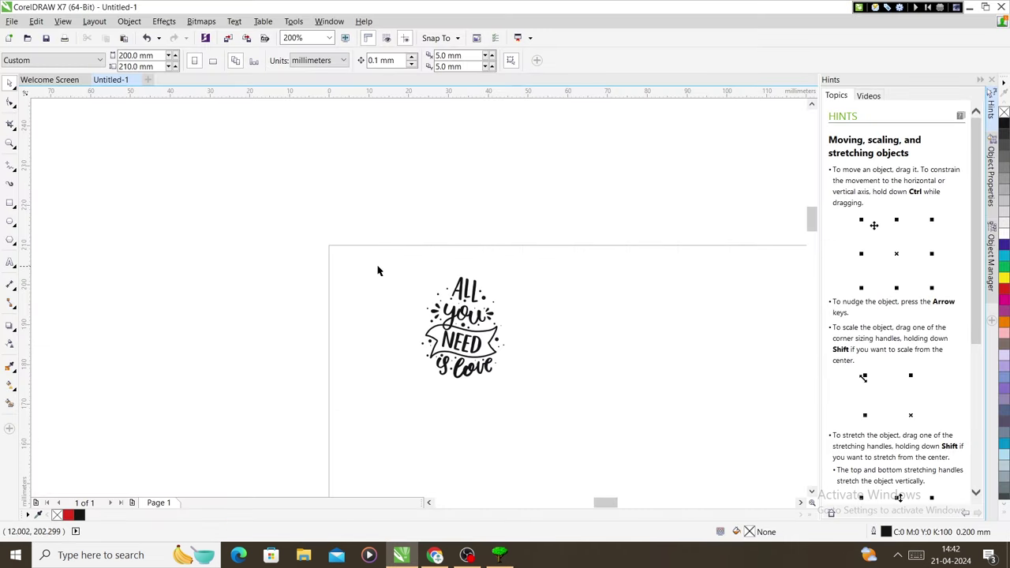
left_click_drag(379, 253, 536, 427)
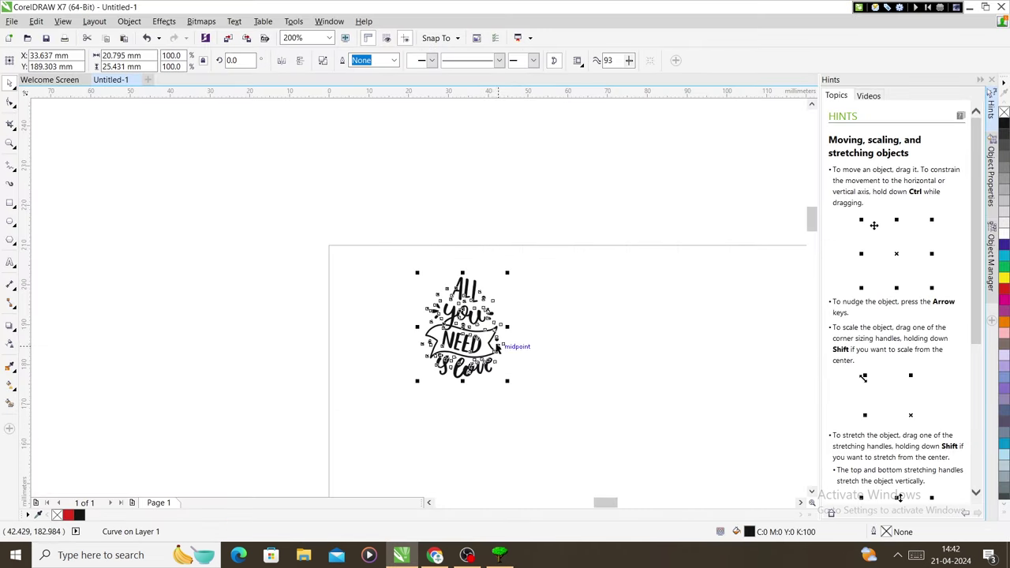
left_click(560, 356)
left_click_drag(398, 248, 561, 402)
left_click(381, 263)
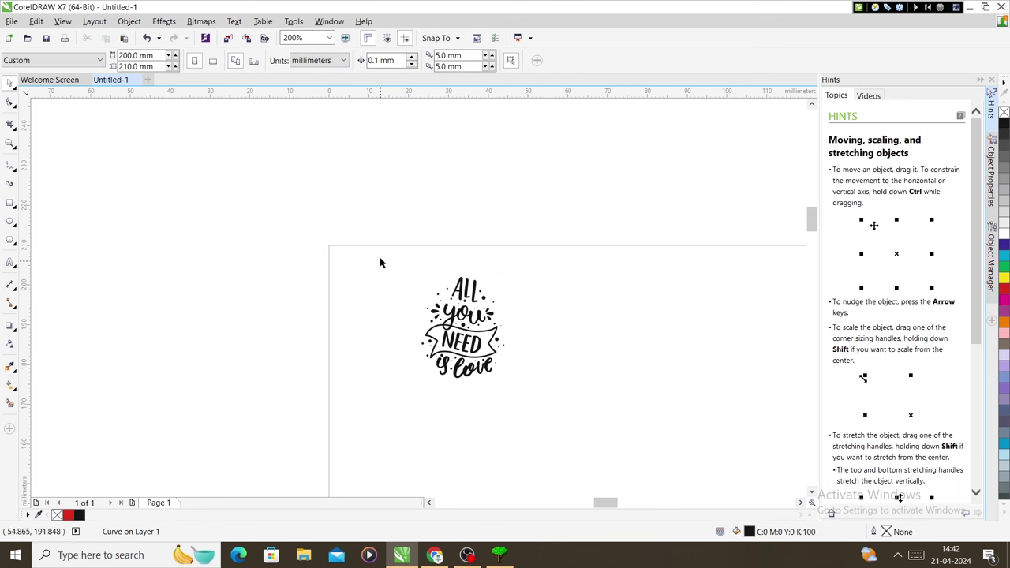
left_click_drag(380, 254, 562, 406)
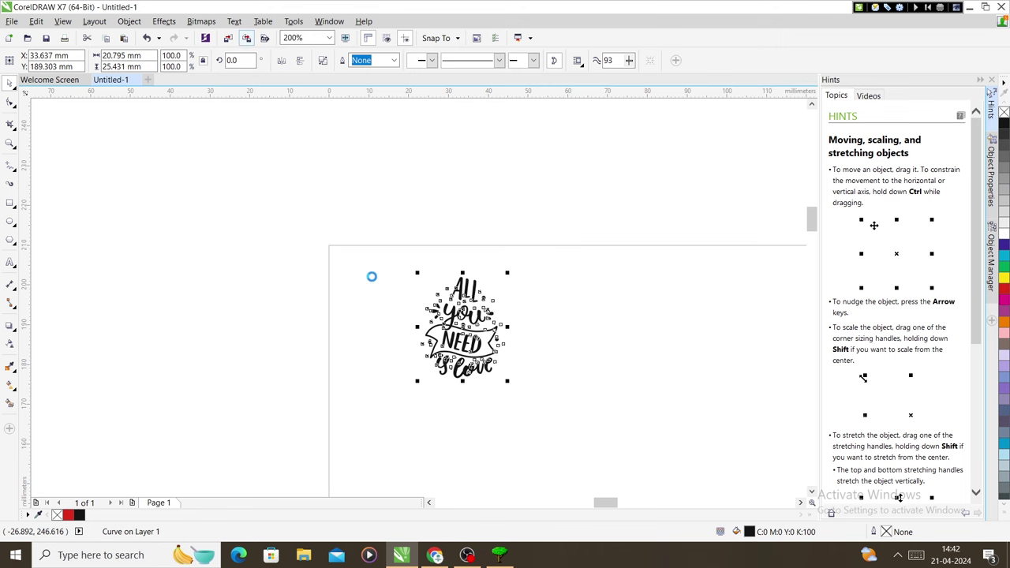
- Set the export file type to BMP - Windows Bitmap and name the file 1234
left_click(151, 438)
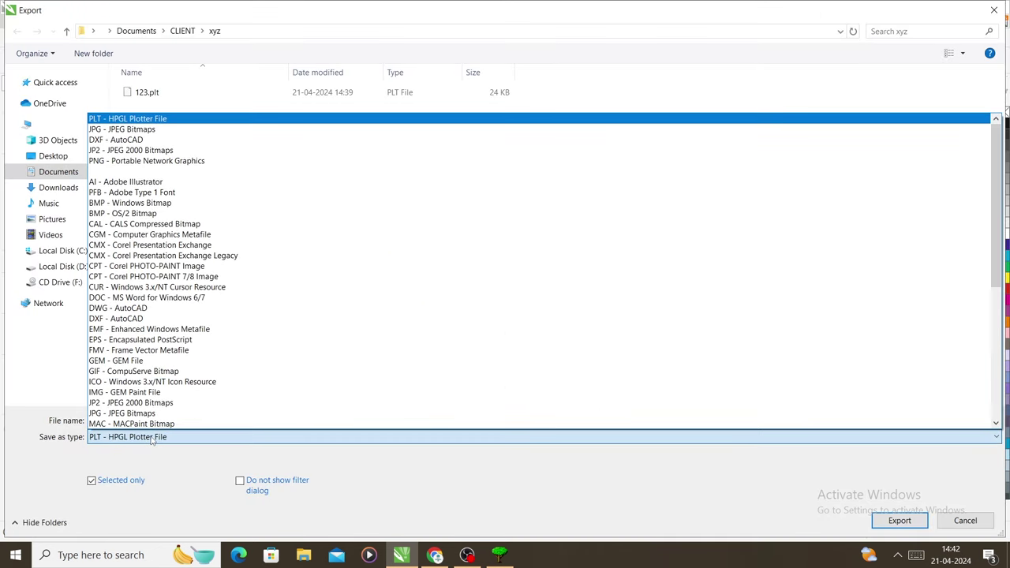
left_click(142, 204)
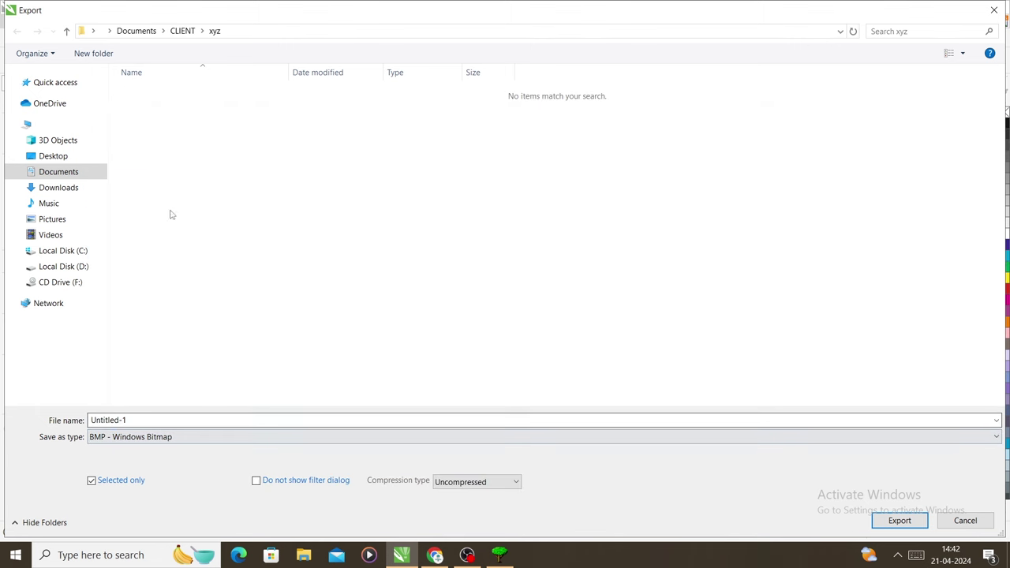
double_click(140, 419)
type("1")
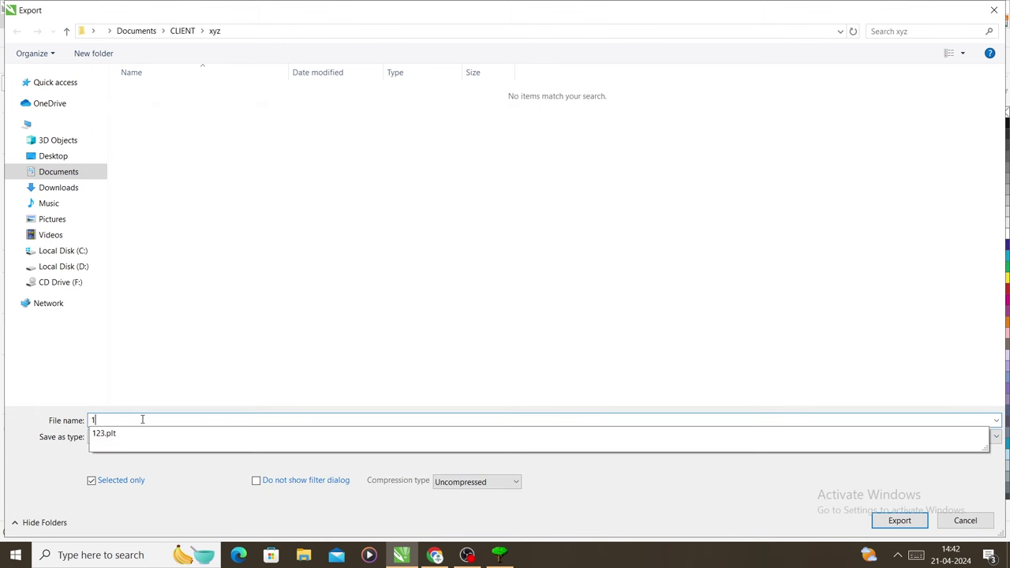
type("234")
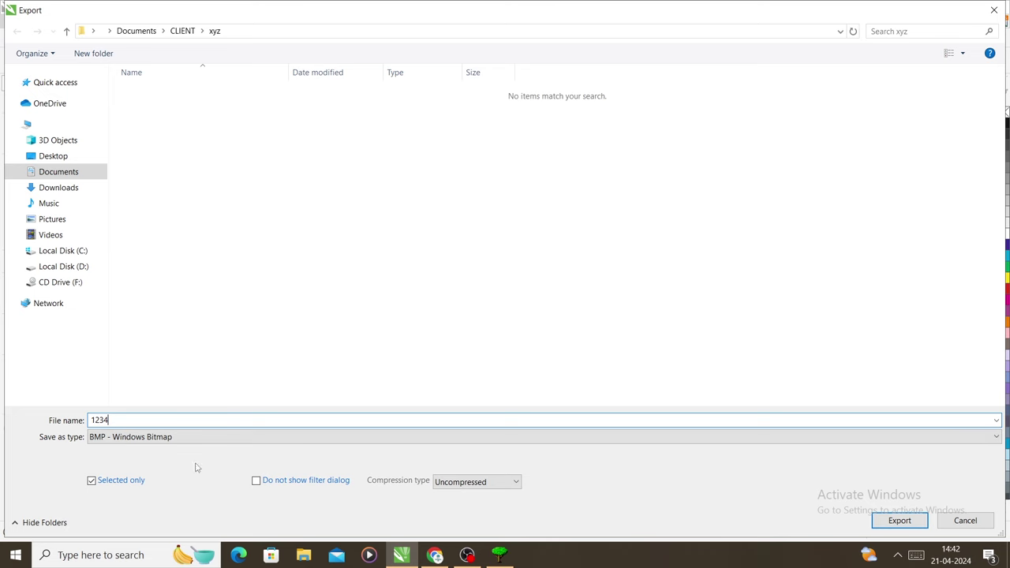
- Export the lettering as a bitmap at 300 dpi in Paletted (8-bit) colour, accepting the Uniform Colors palette and Ordered dithering
left_click(885, 525)
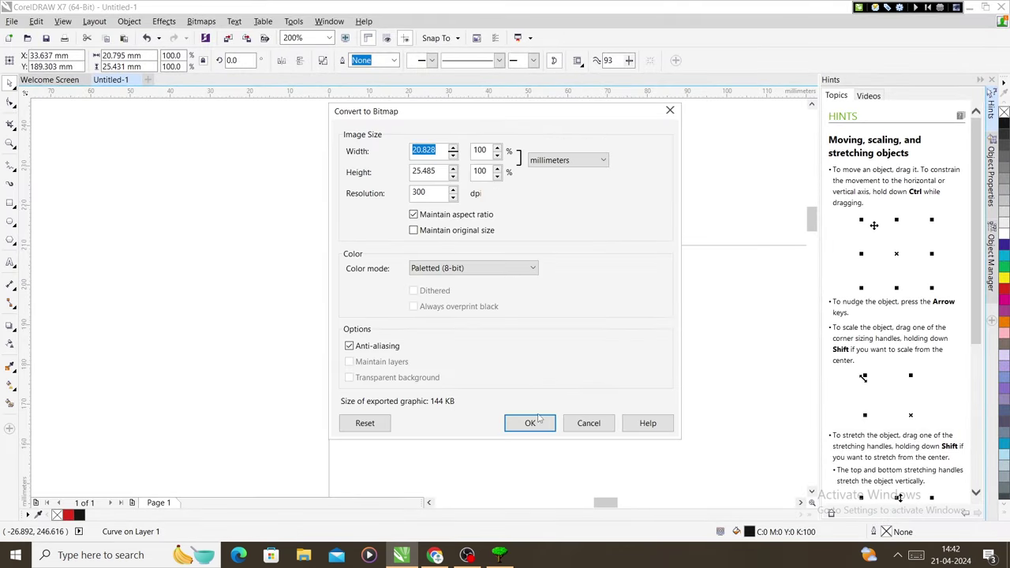
left_click(537, 422)
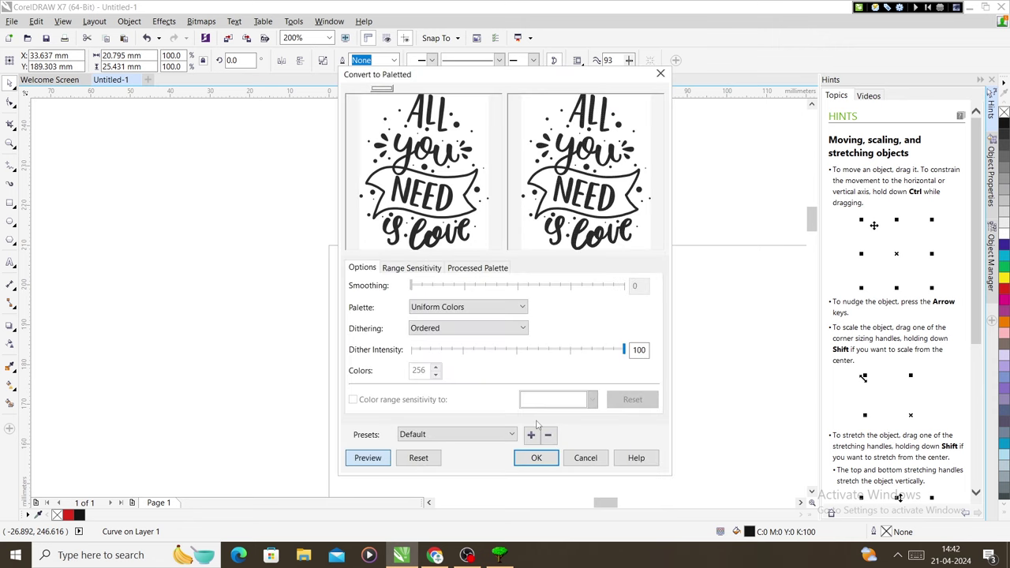
left_click(442, 180)
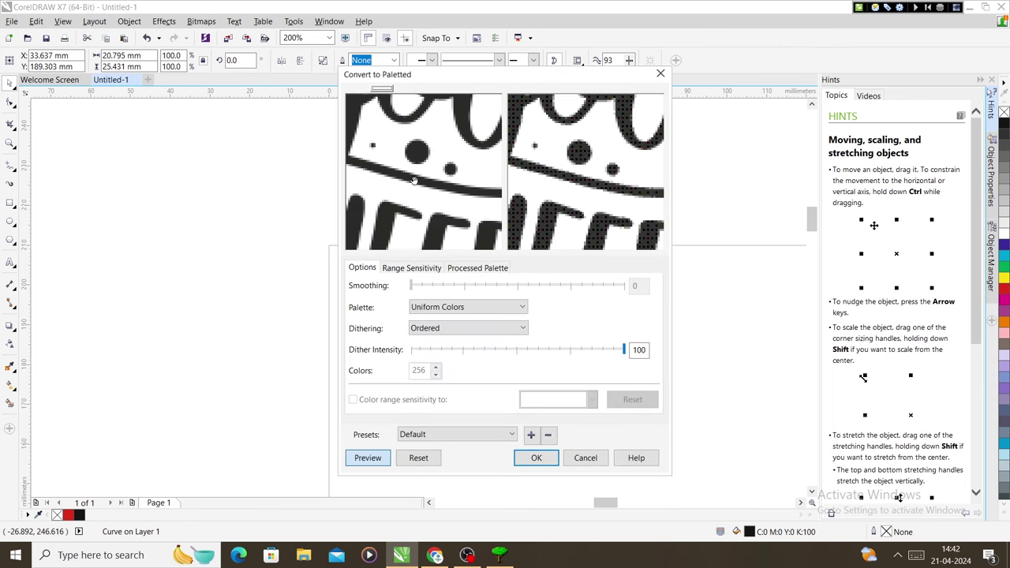
left_click(533, 458)
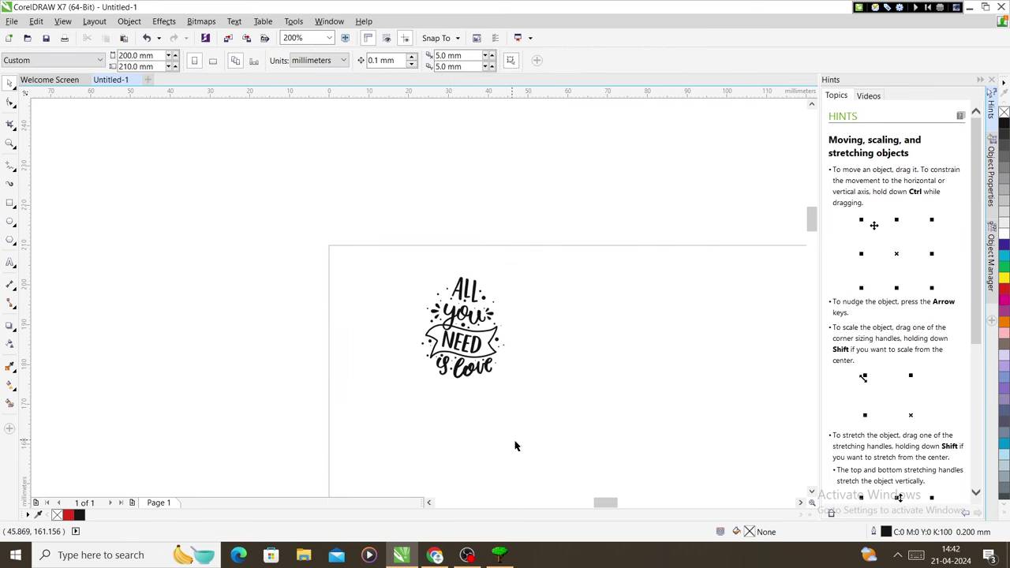
- Switch to Cutmachine and import the bitmap file 1234 from the xyz folder
left_click(502, 555)
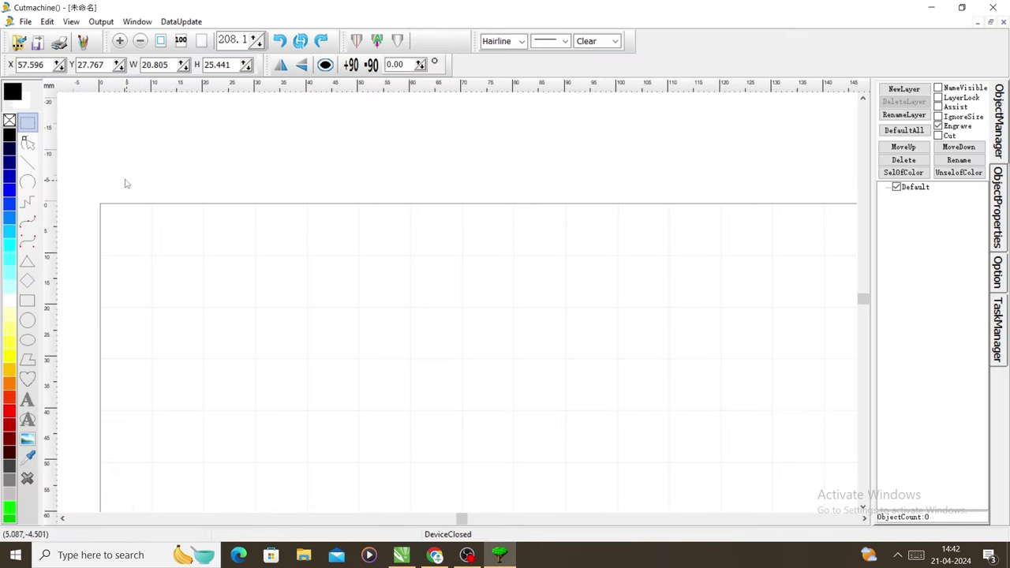
left_click(37, 45)
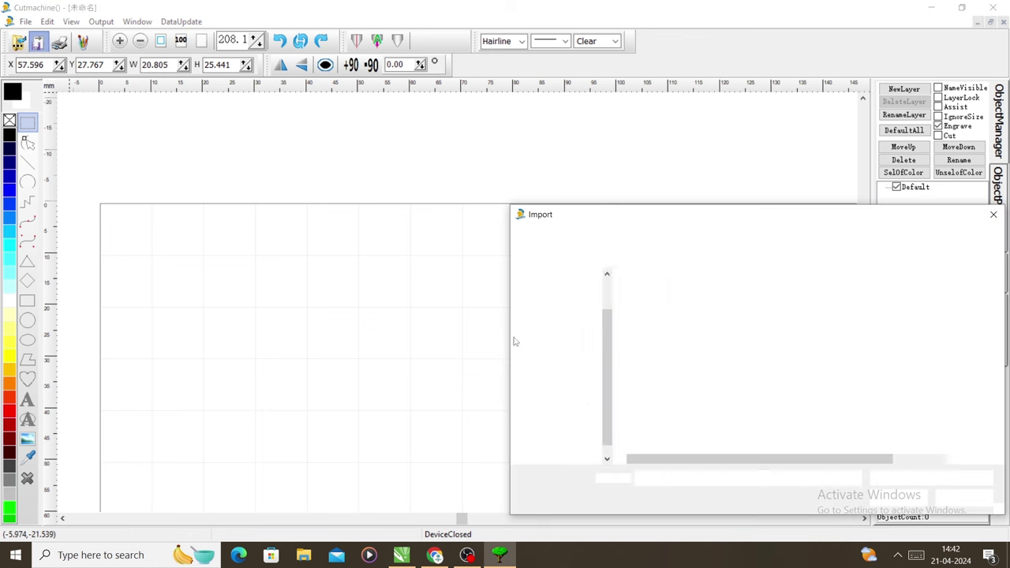
left_click(742, 311)
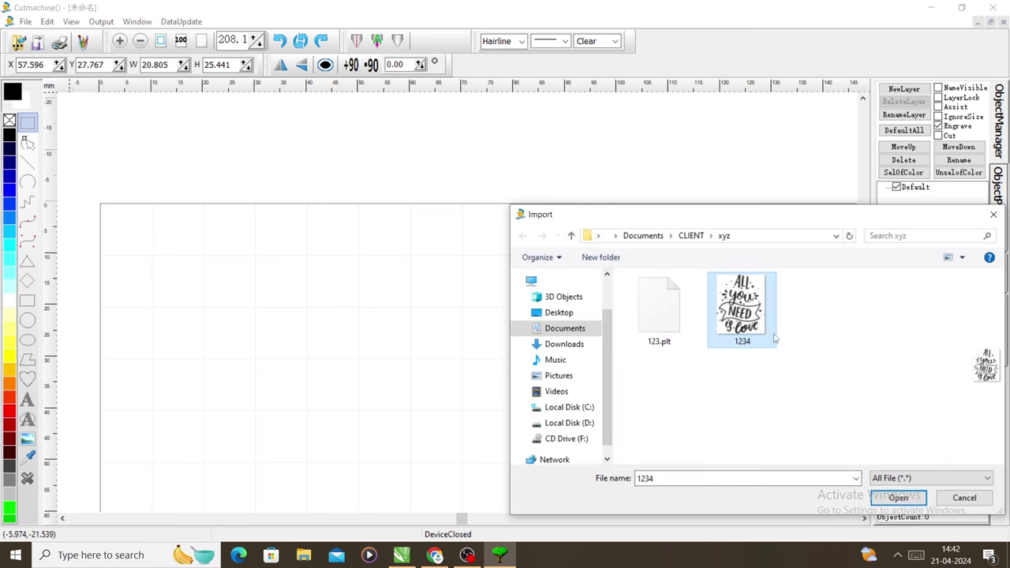
left_click(899, 498)
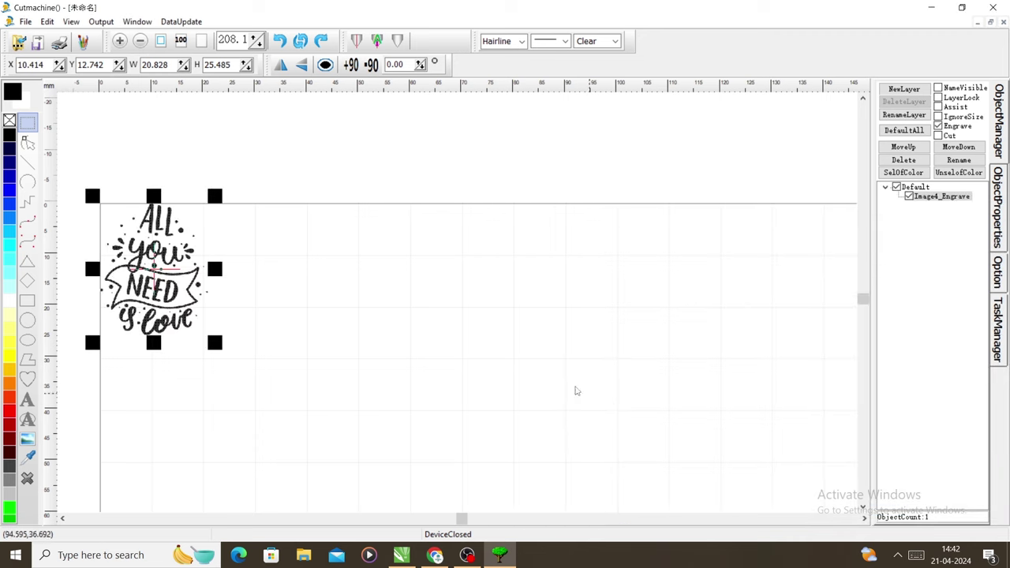
left_click(438, 316)
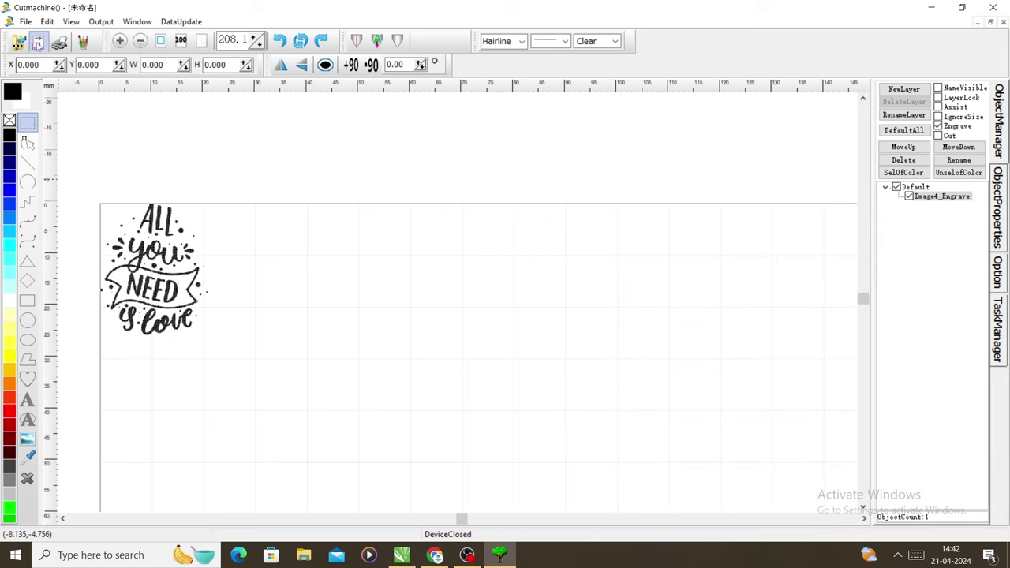
- Import 123.plt, place it to the right of the bitmap lettering and flip it vertically so it reads upright
left_click(37, 42)
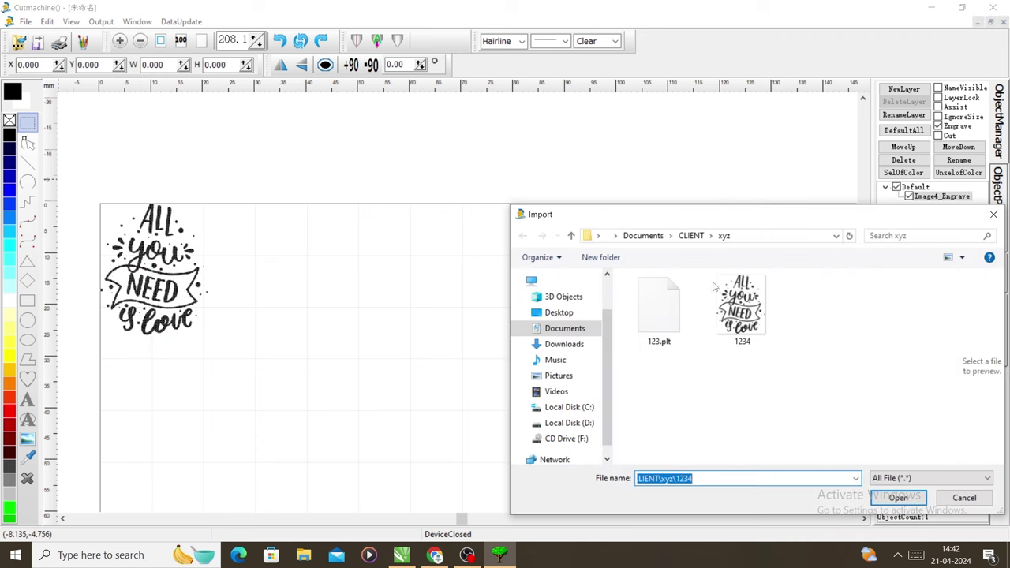
left_click(656, 339)
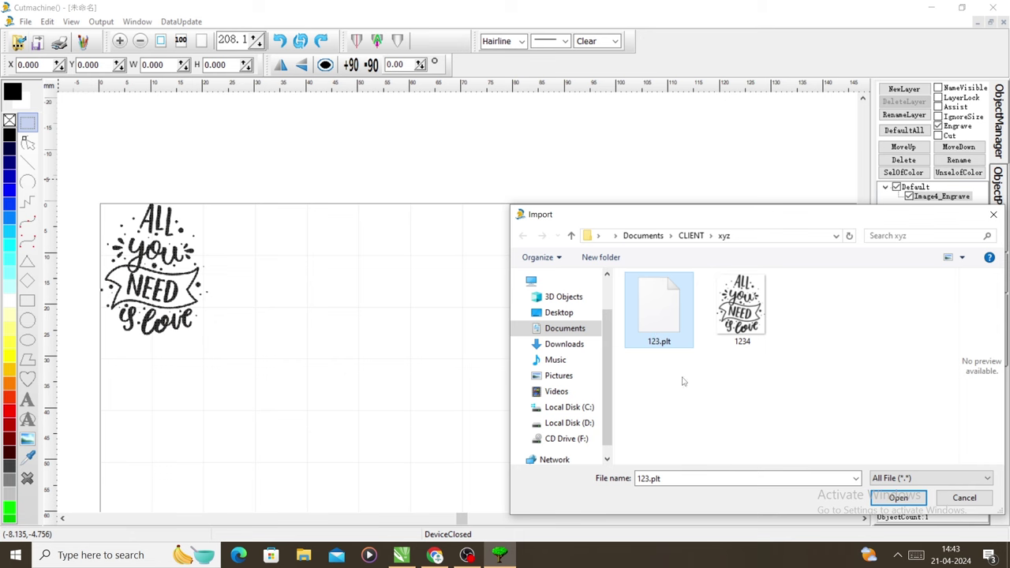
left_click(899, 497)
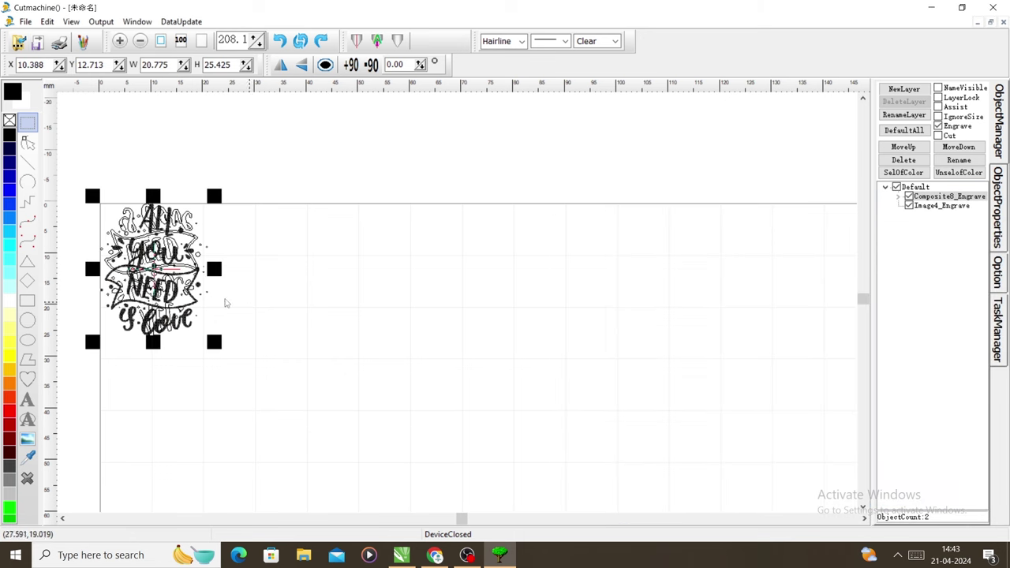
left_click_drag(158, 265, 285, 277)
left_click(302, 65)
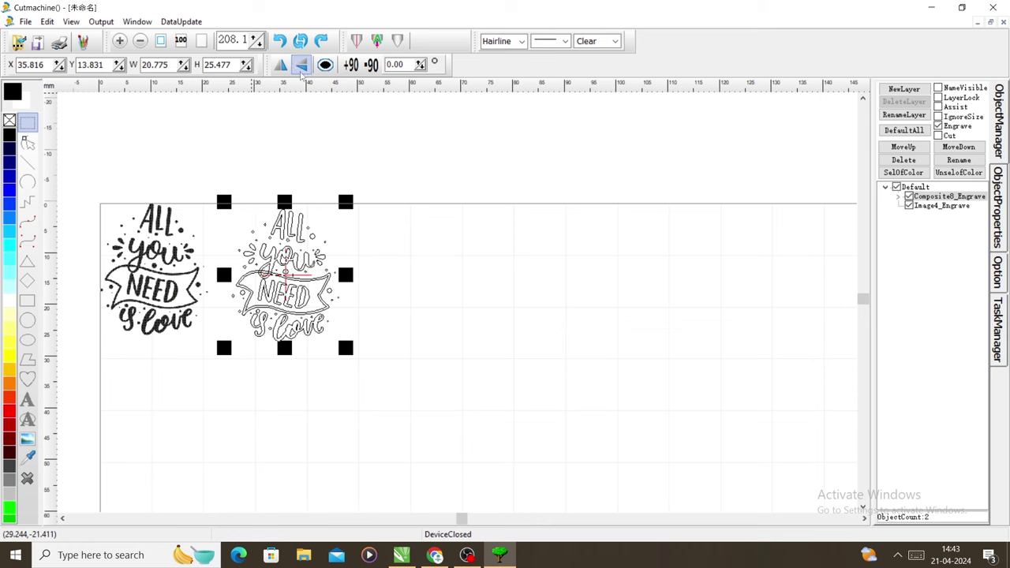
left_click(192, 387)
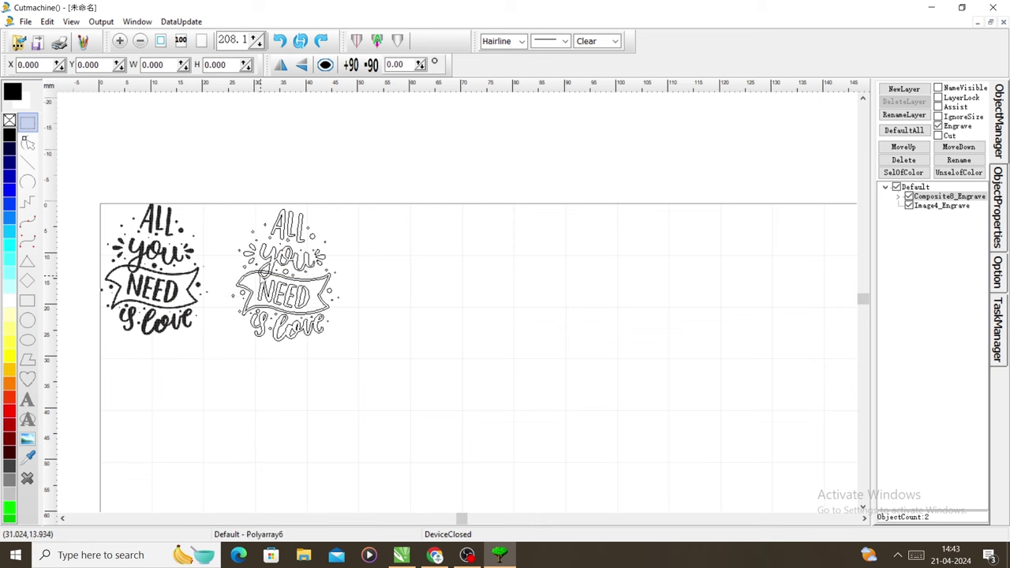
- Fill the outlined PLT lettering with black
left_click(261, 277)
left_click(6, 136)
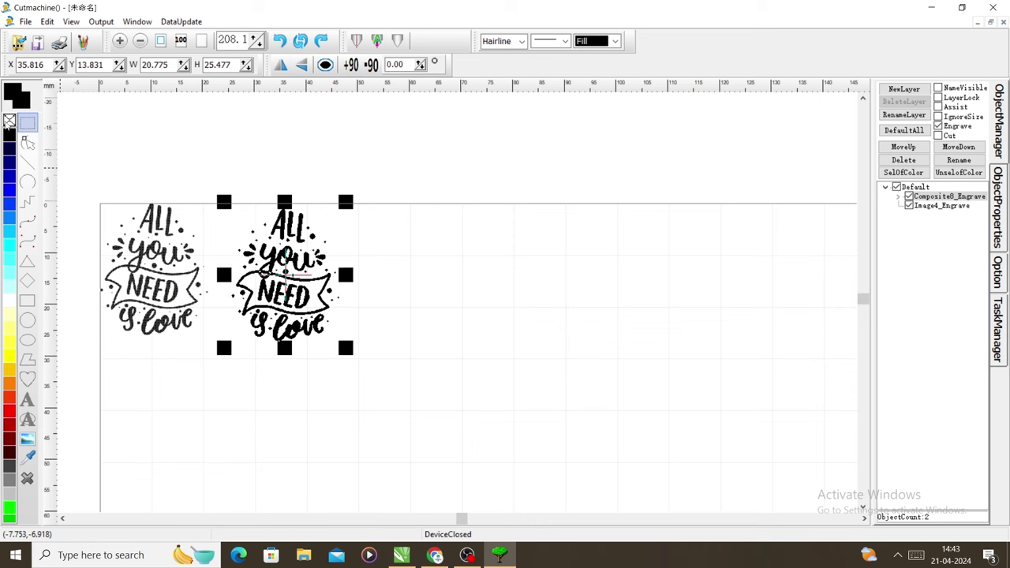
left_click(134, 371)
- Move the PLT lettering farther away from the bitmap lettering and change its fill to orange
left_click_drag(260, 289, 350, 295)
left_click(9, 383)
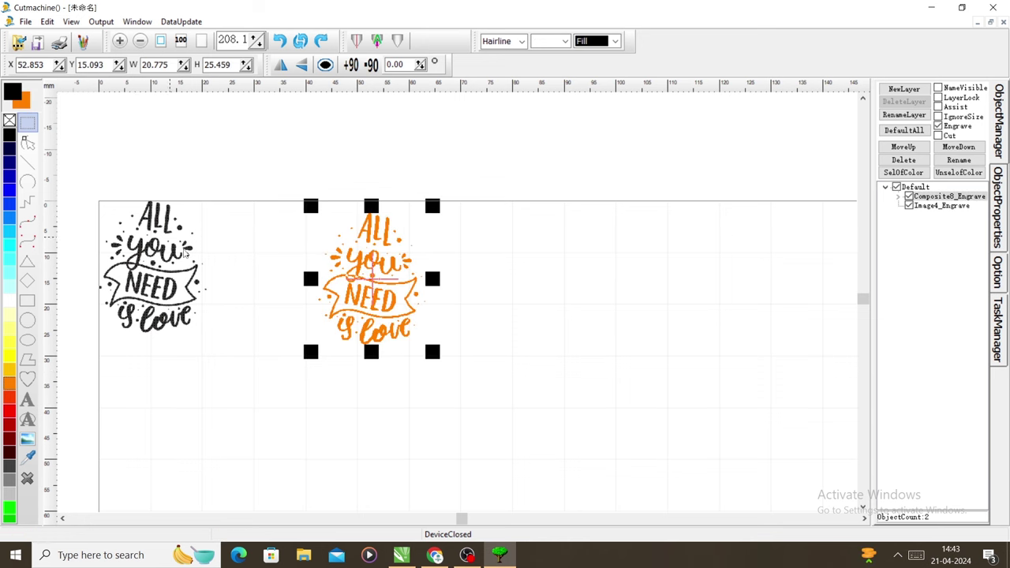
left_click(198, 361)
- Move the bitmap lettering to about X 23.5, Y 25.9 mm and examine the quality of its letters up close
left_click(150, 281)
left_click_drag(150, 281, 219, 346)
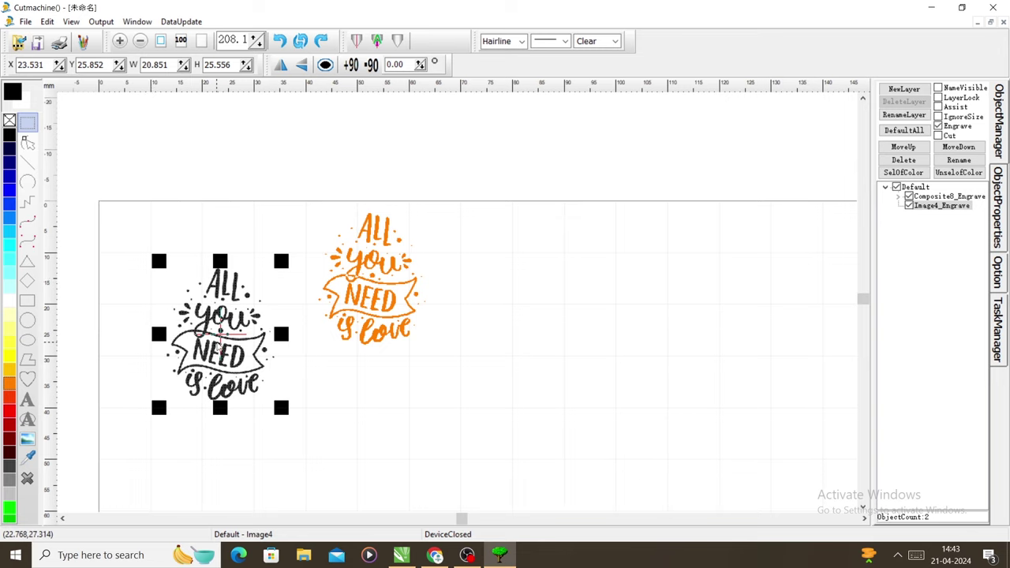
scroll(219, 334, "up", 5)
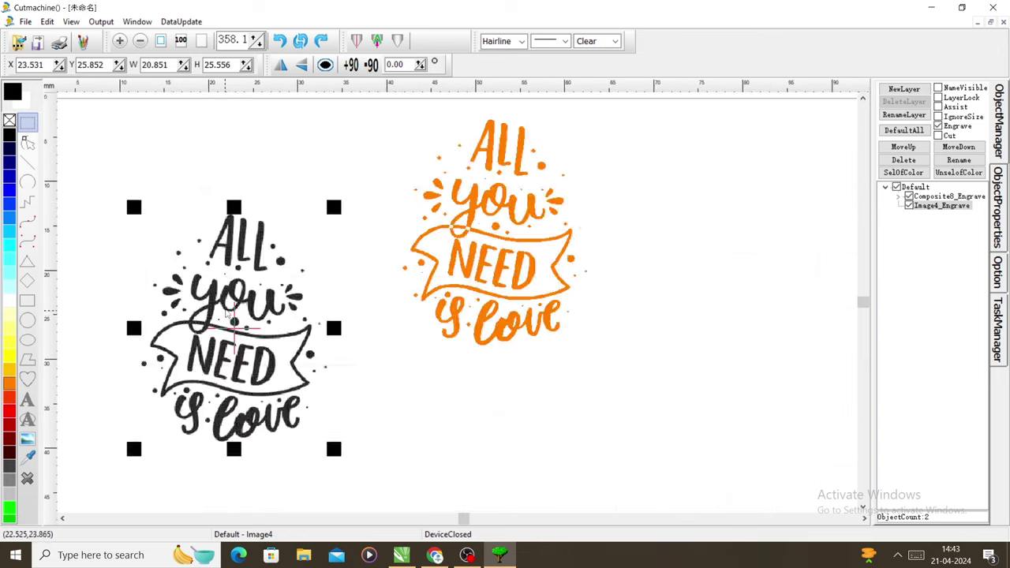
scroll(215, 298, "up", 5)
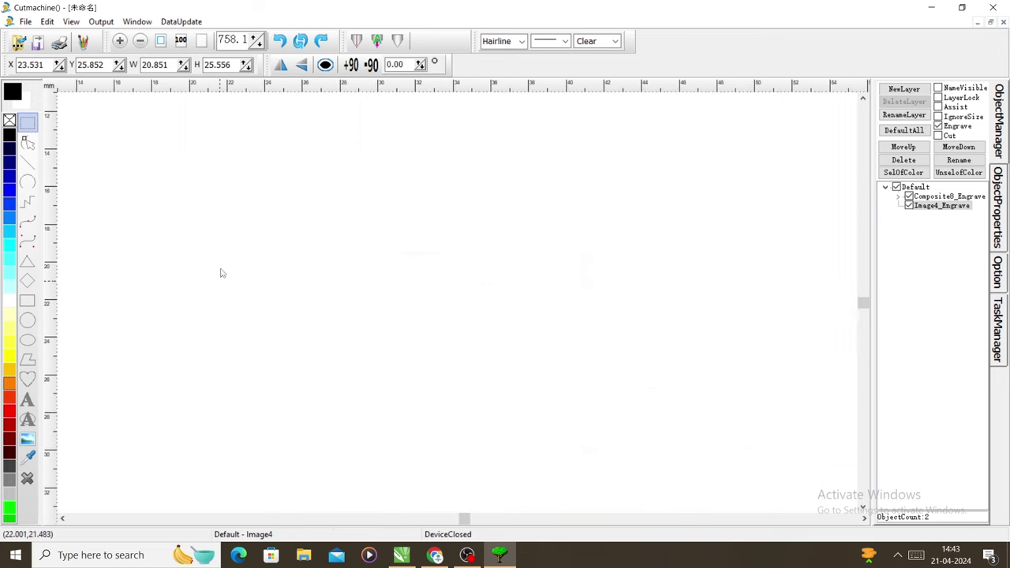
scroll(242, 207, "up", 1)
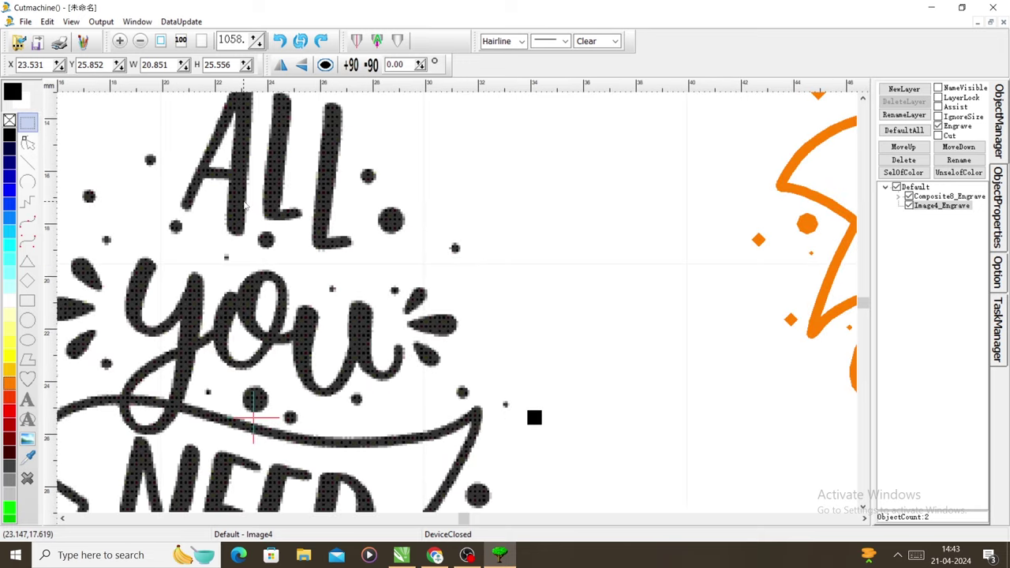
scroll(244, 205, "up", 1)
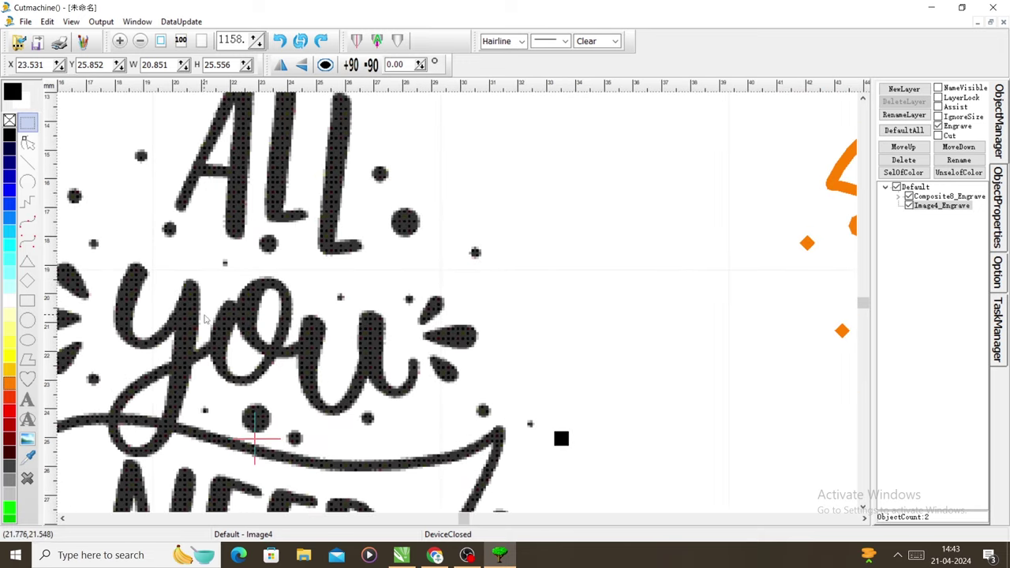
scroll(237, 319, "up", 1)
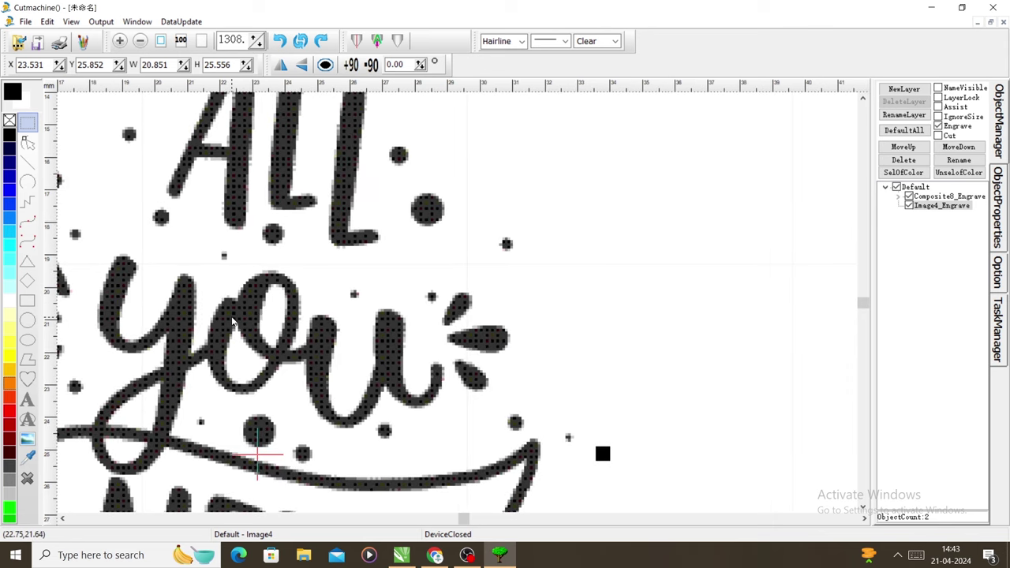
scroll(234, 326, "down", 3)
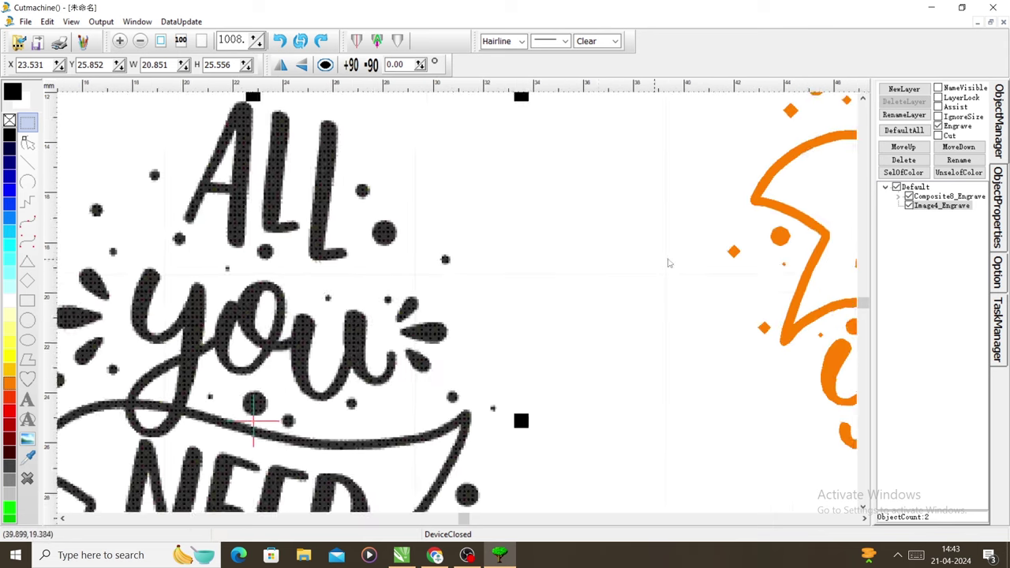
- Move the orange PLT lettering closer to the bitmap lettering and fill it with black
left_click_drag(755, 221, 629, 311)
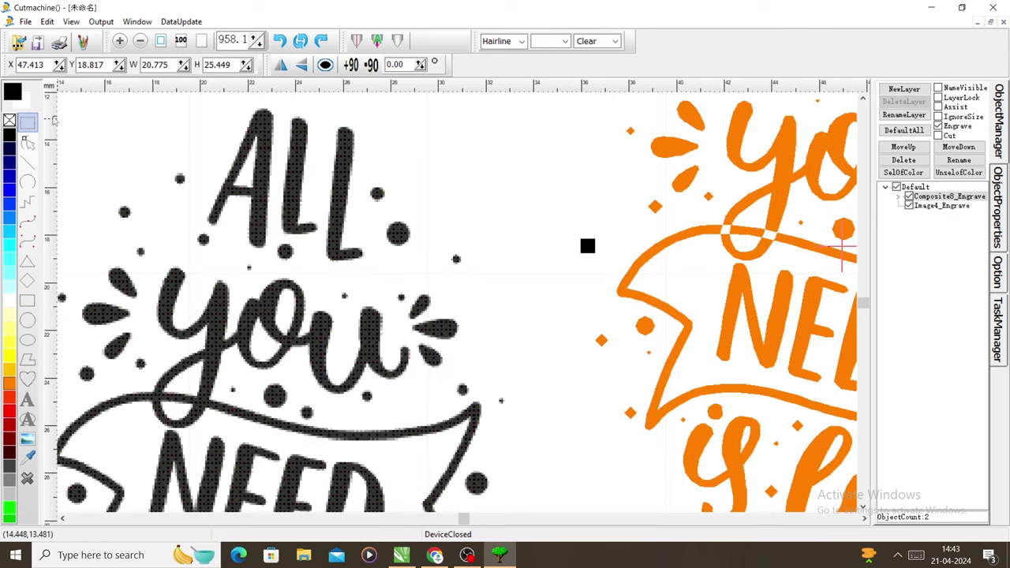
left_click(10, 138)
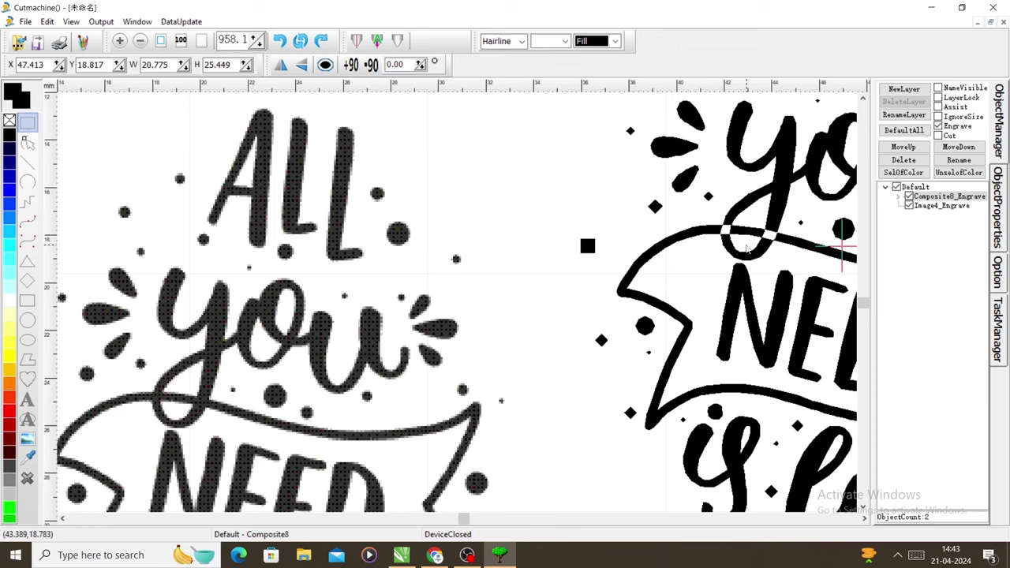
- Examine the PLT lettering's fill where the "y" crosses the banner and compare its edges with the bitmap lettering
scroll(742, 248, "up", 3)
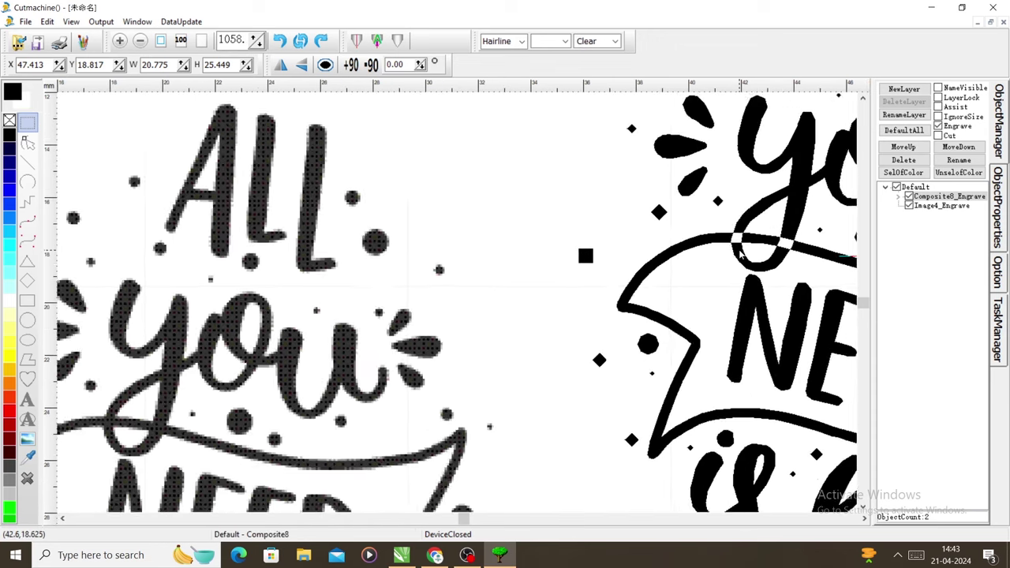
scroll(741, 251, "up", 1)
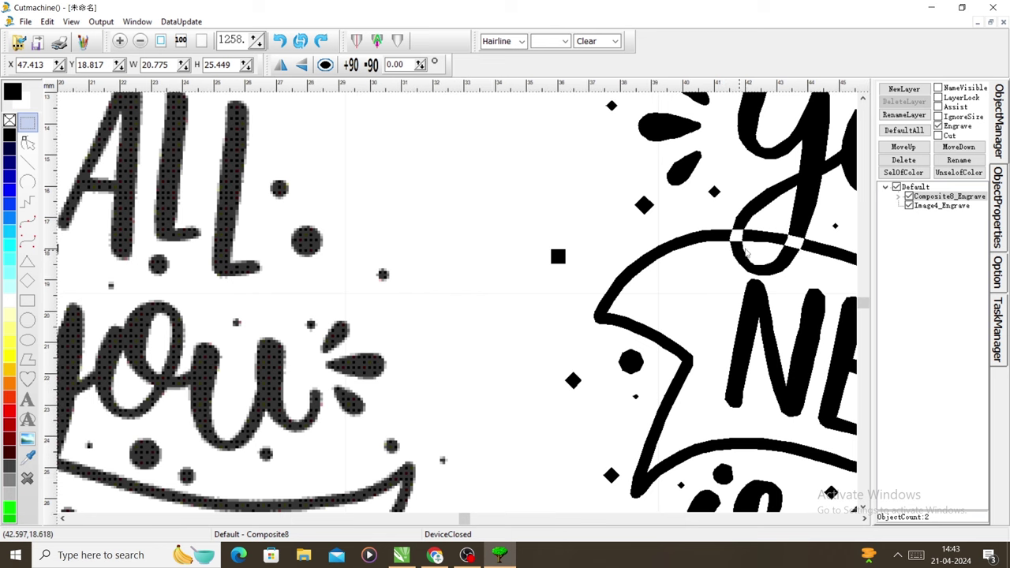
scroll(743, 250, "down", 2)
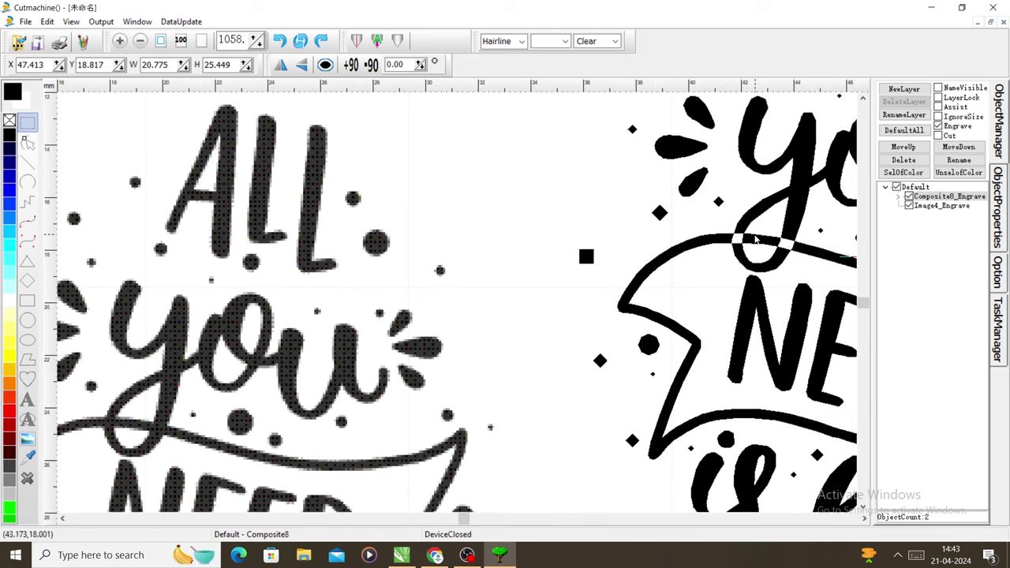
scroll(743, 265, "up", 2)
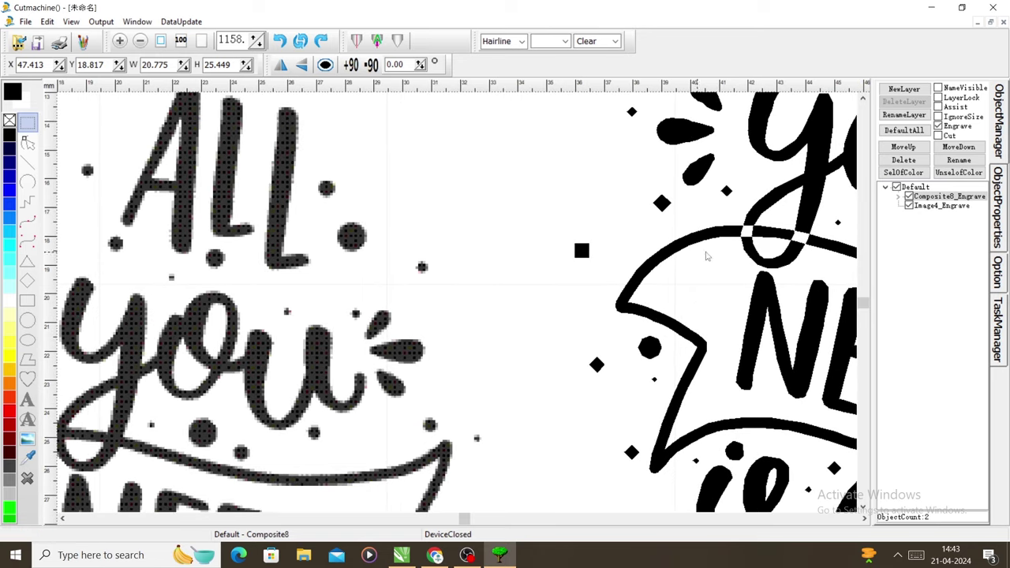
scroll(700, 288, "up", 1)
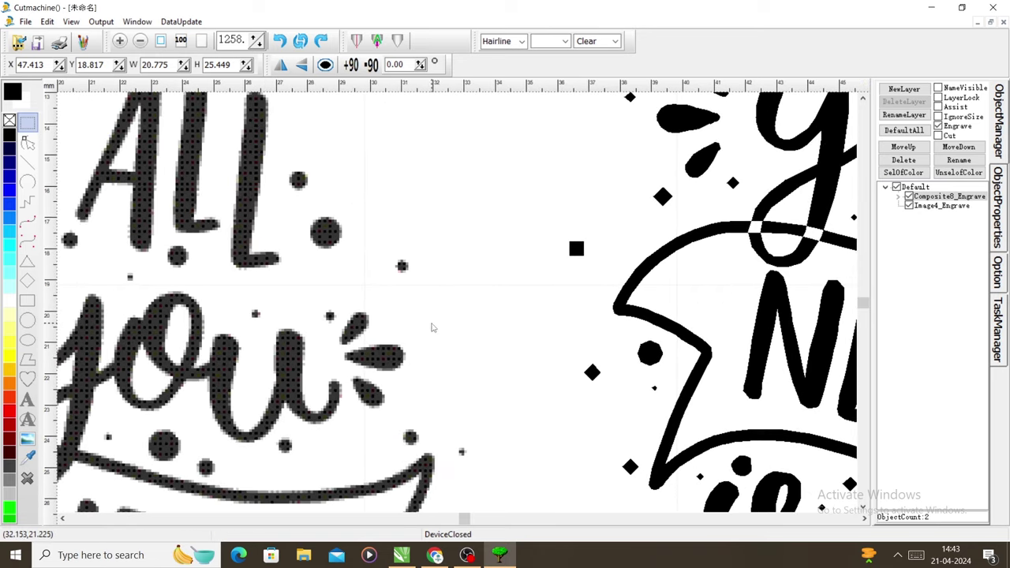
scroll(537, 310, "down", 3)
scroll(509, 315, "down", 5)
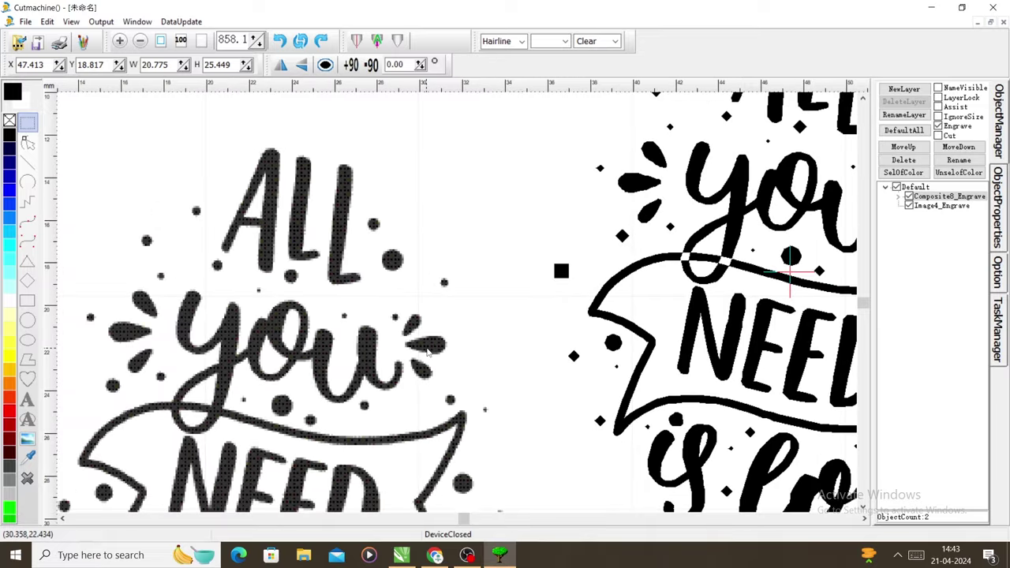
scroll(348, 344, "down", 4)
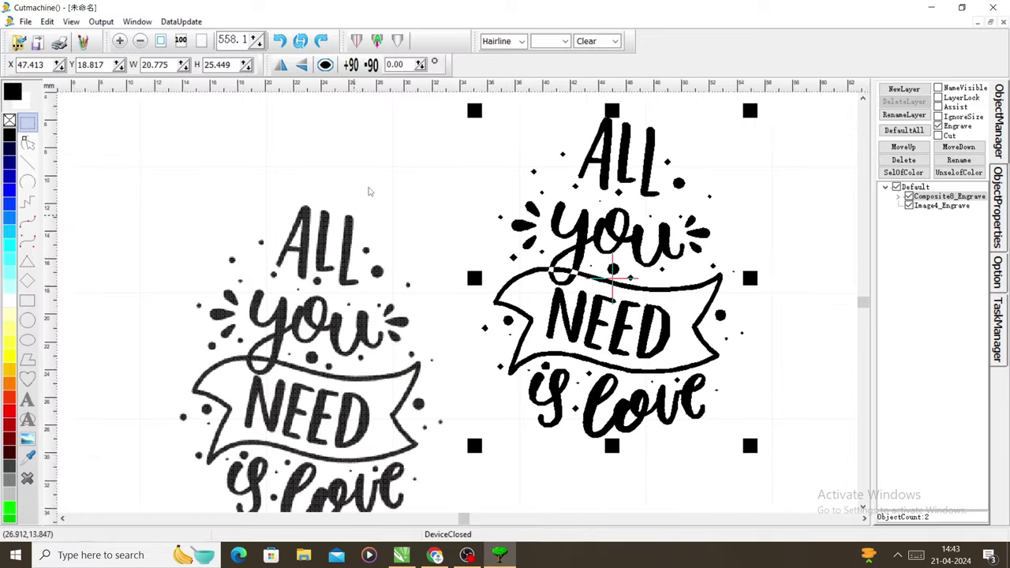
left_click(374, 185)
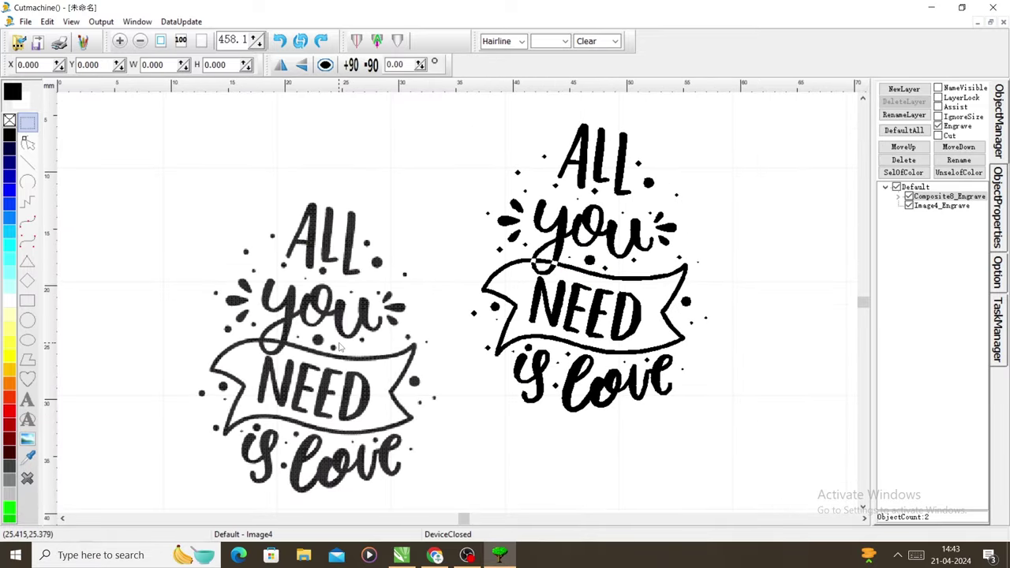
- Delete both the bitmap lettering and the PLT lettering from the work area
left_click(332, 316)
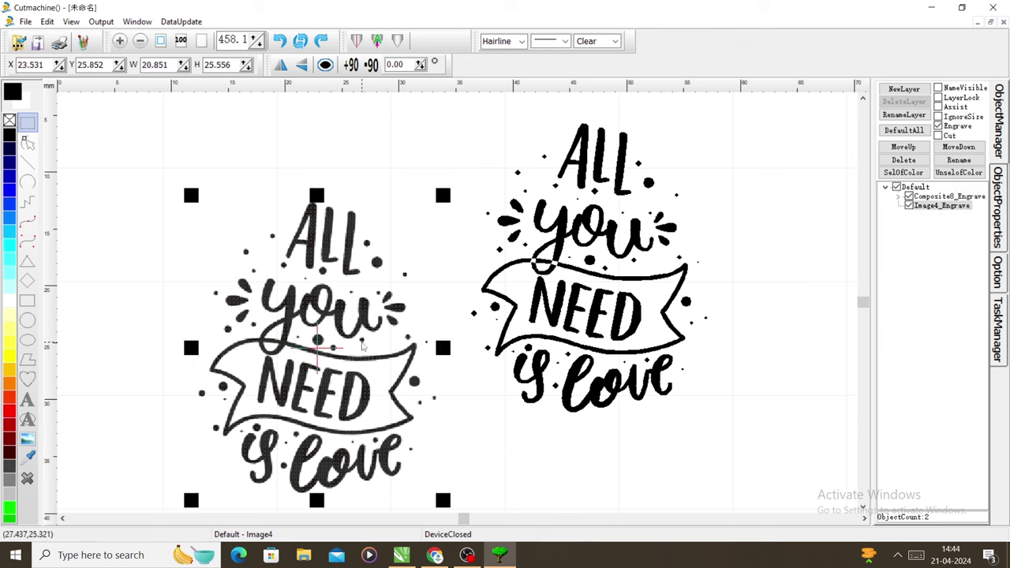
key("Delete")
left_click(548, 284)
key("Delete")
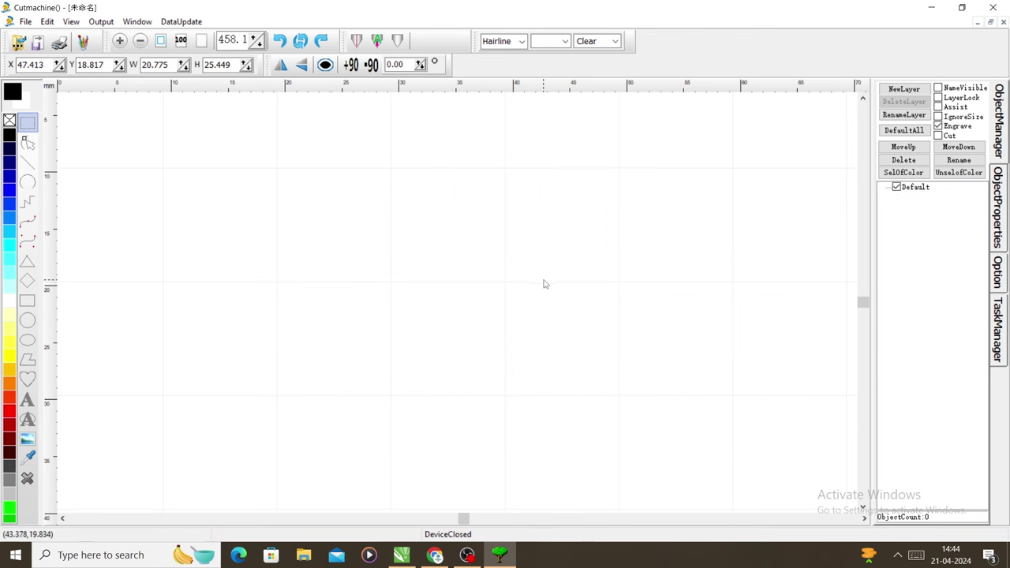
scroll(542, 282, "down", 5)
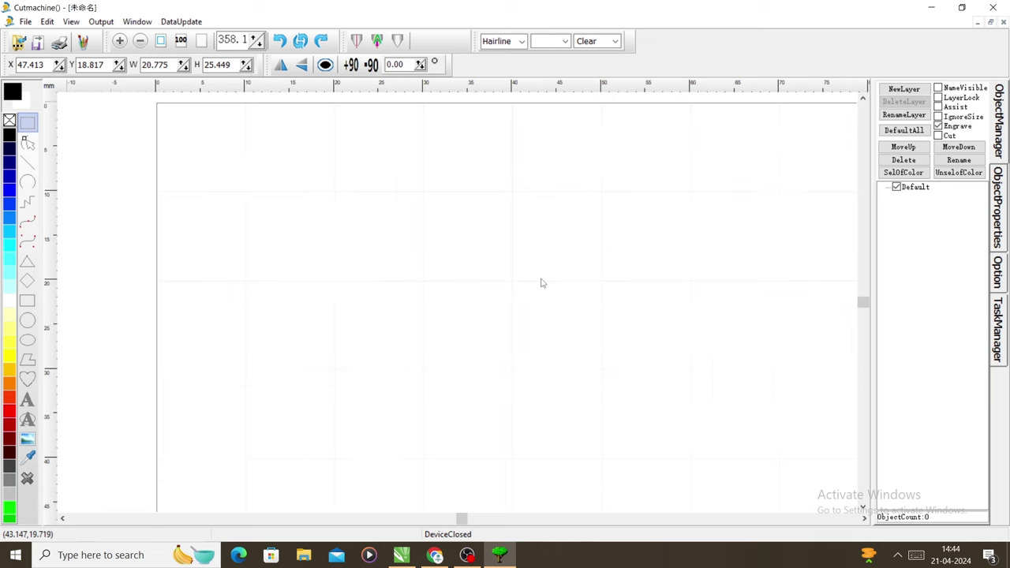